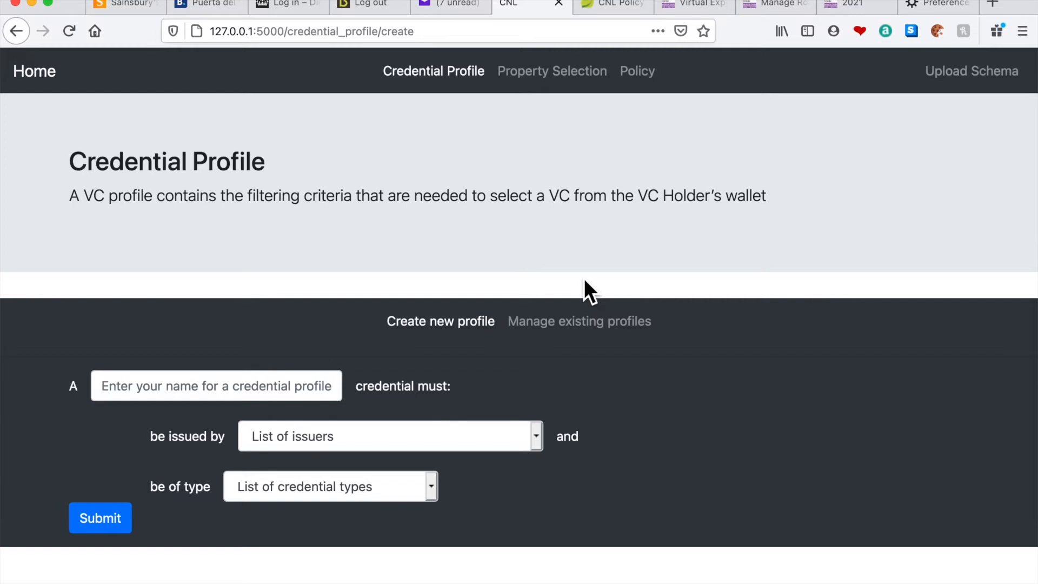
pyautogui.moveTo(188, 581)
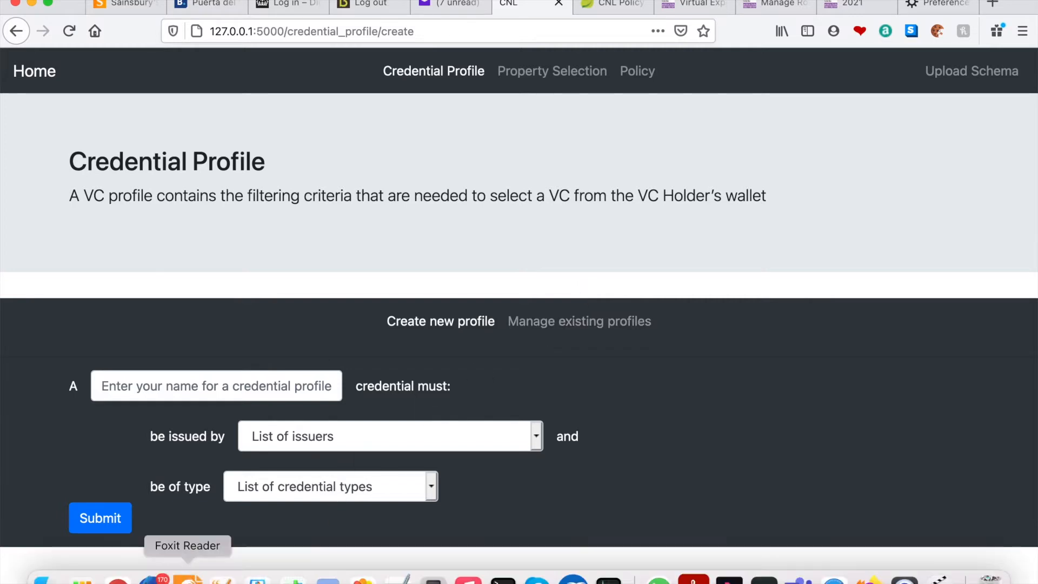
pyautogui.click(221, 579)
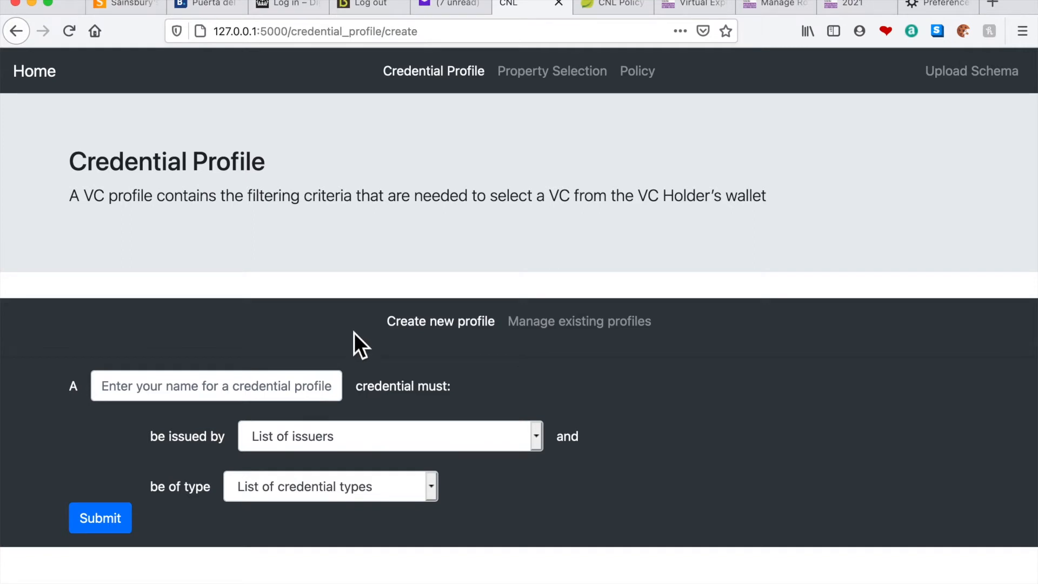
pyautogui.click(288, 390)
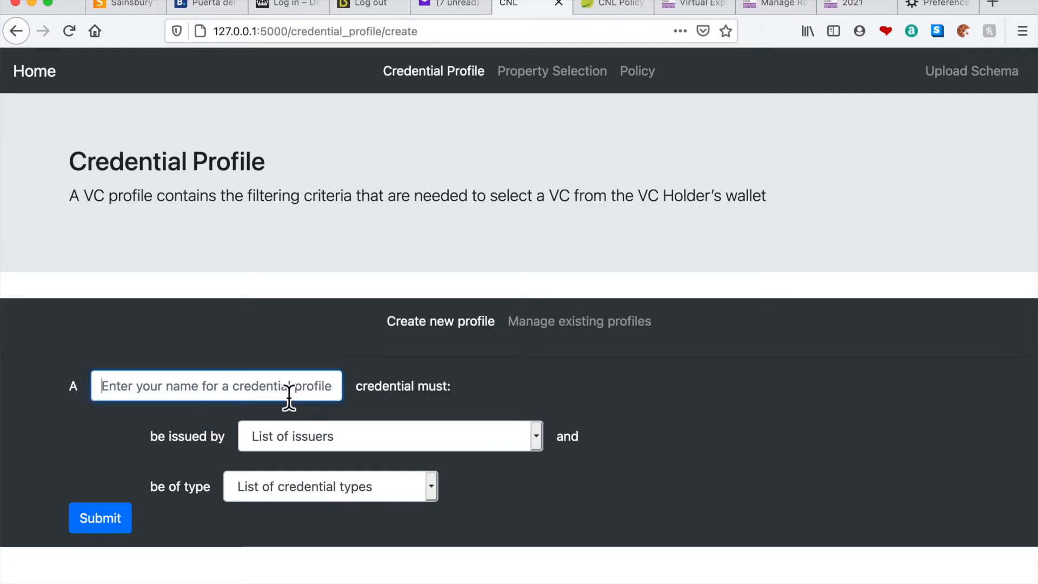
pyautogui.write('A')
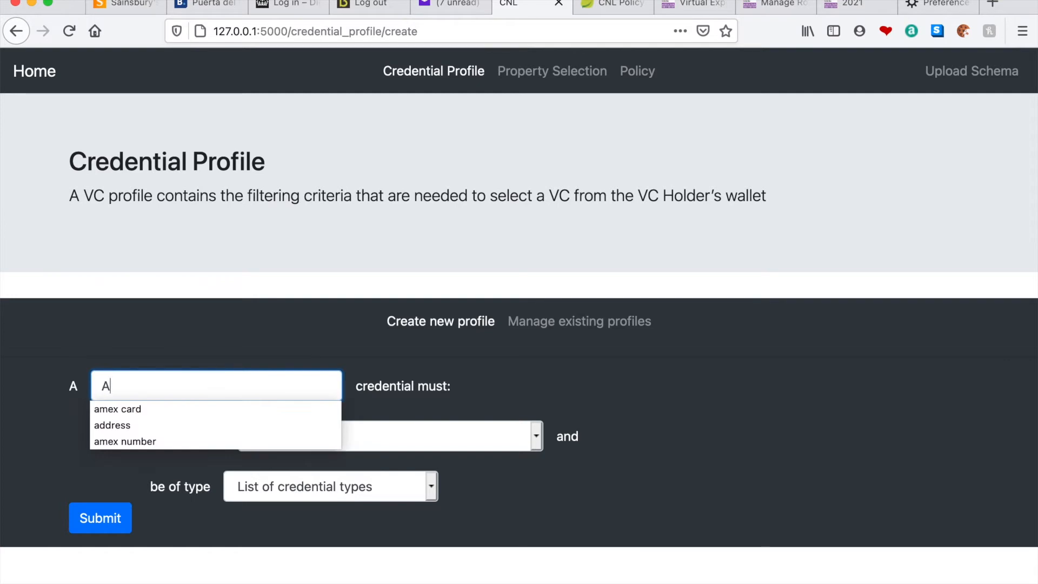
pyautogui.click(187, 413)
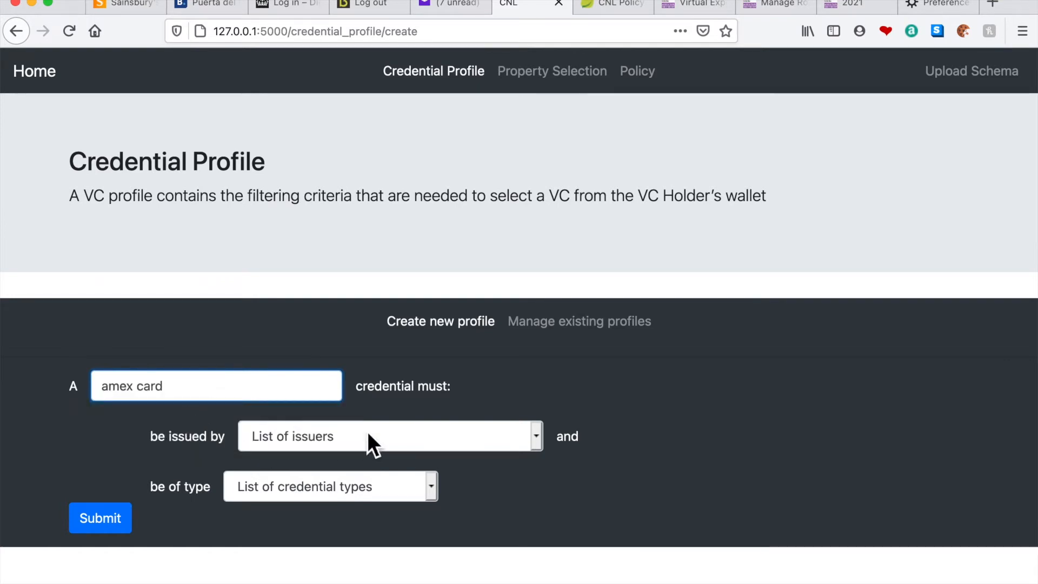
pyautogui.click(440, 434)
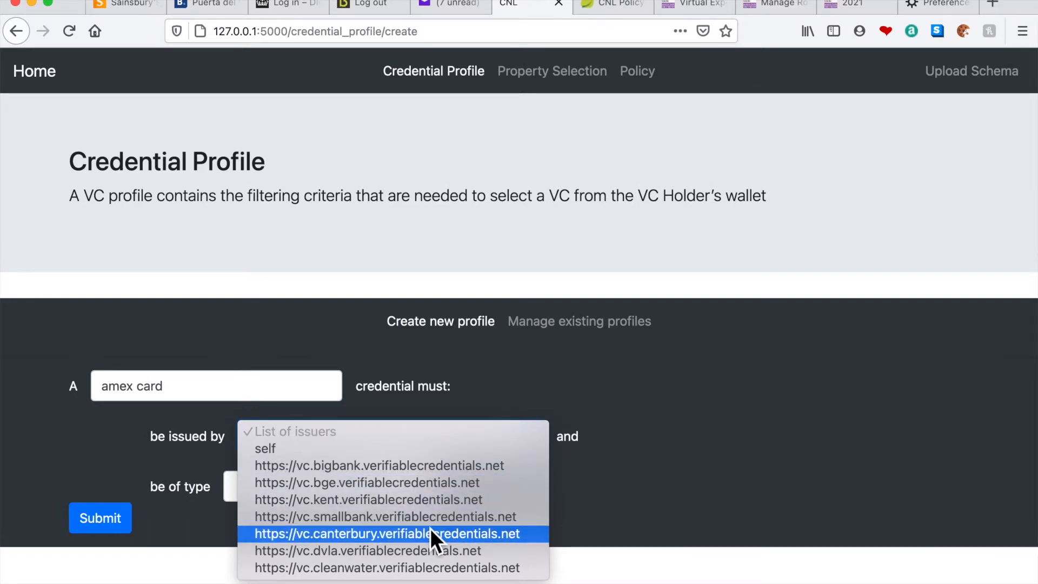
pyautogui.click(424, 466)
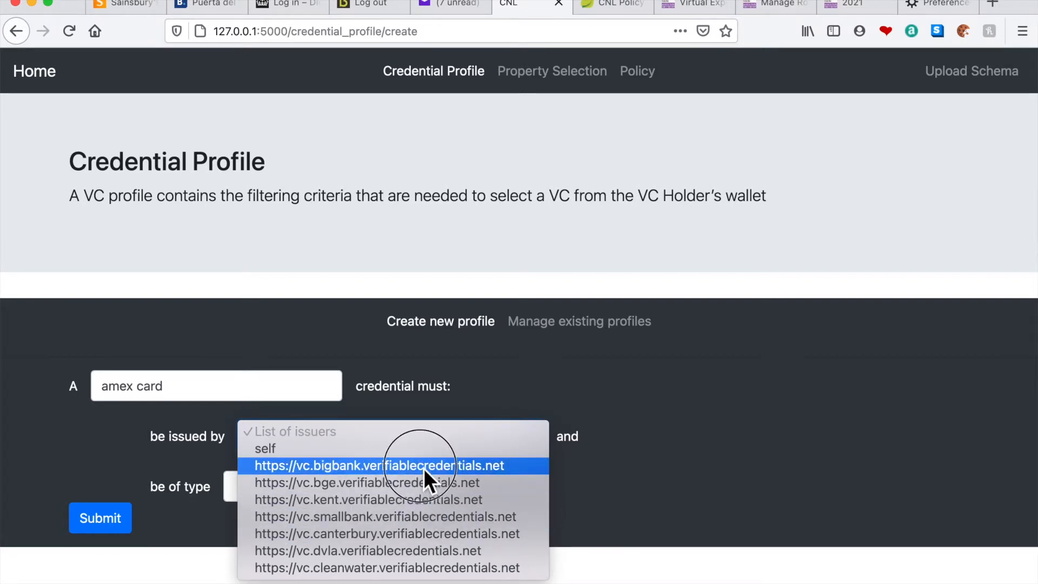
pyautogui.click(429, 494)
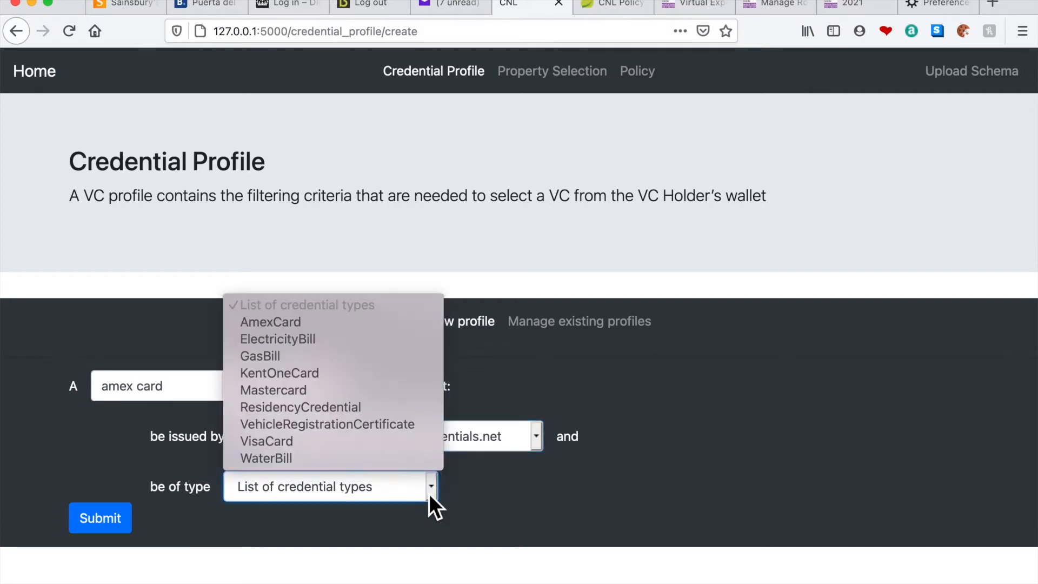
pyautogui.click(307, 329)
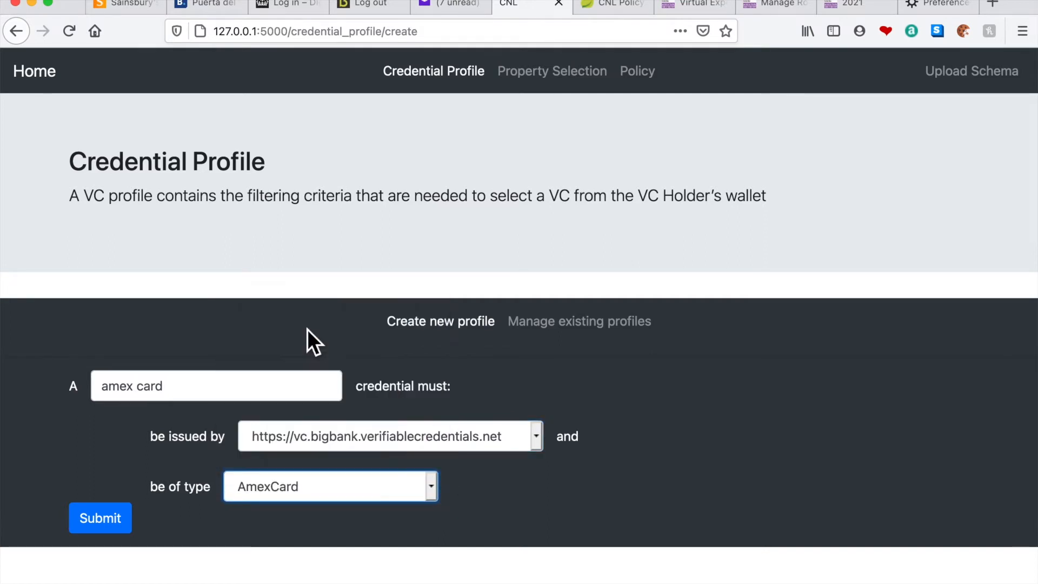
pyautogui.click(115, 527)
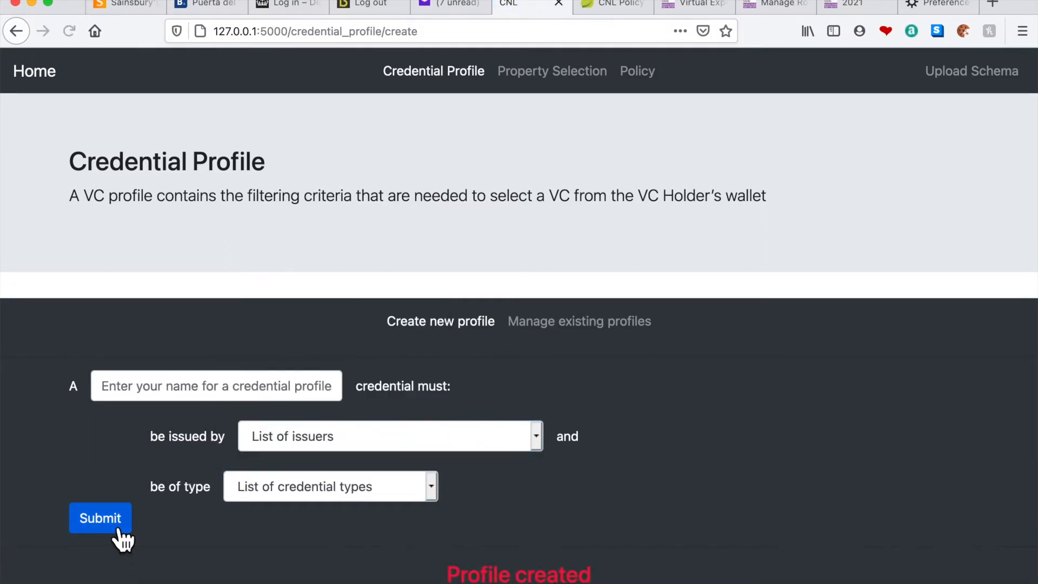
# Check the list of existing credential profiles without selecting any of them
pyautogui.click(527, 324)
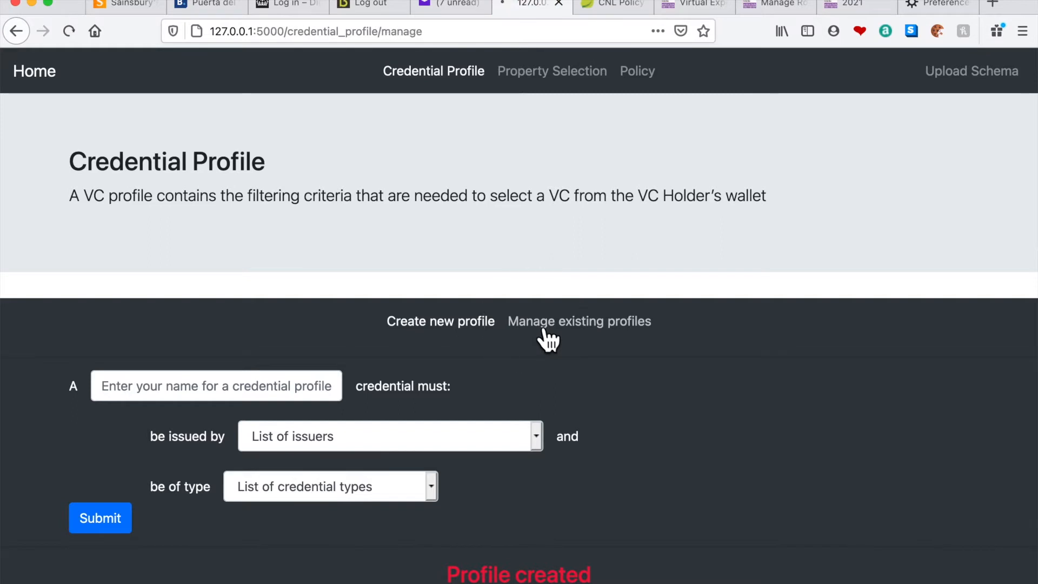
pyautogui.click(341, 425)
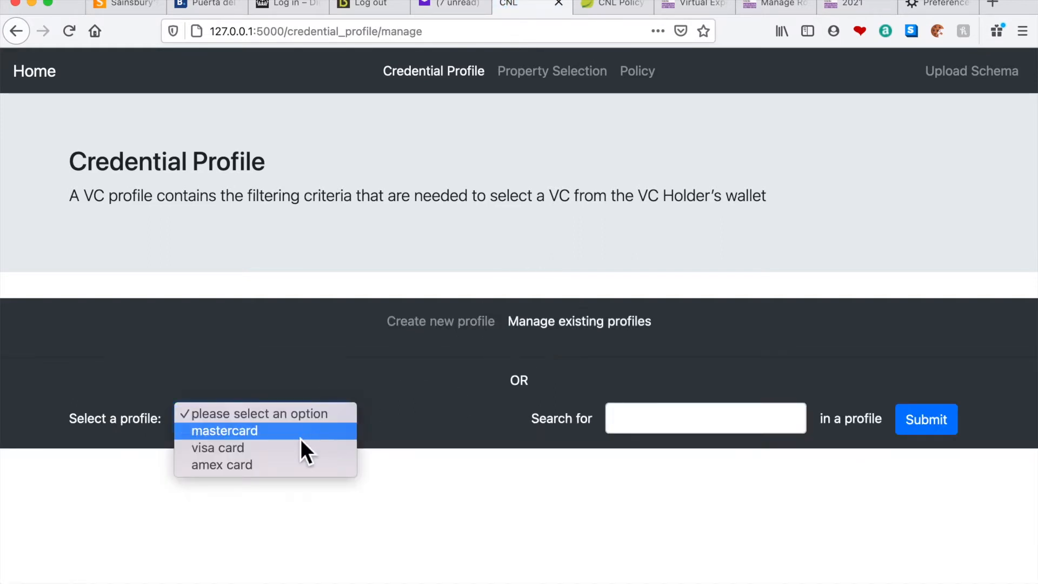
pyautogui.click(441, 334)
pyautogui.click(344, 420)
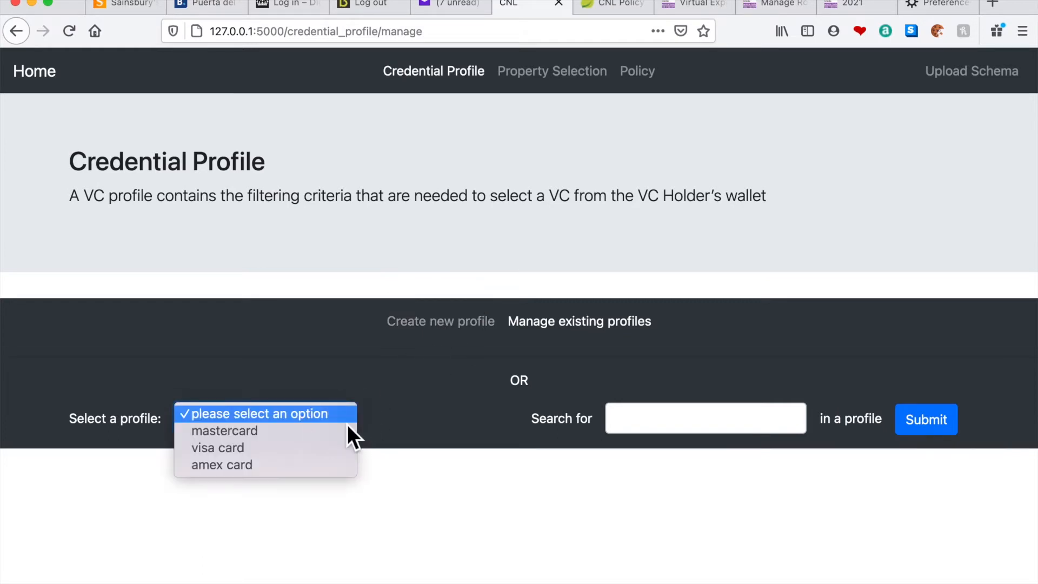
pyautogui.click(410, 379)
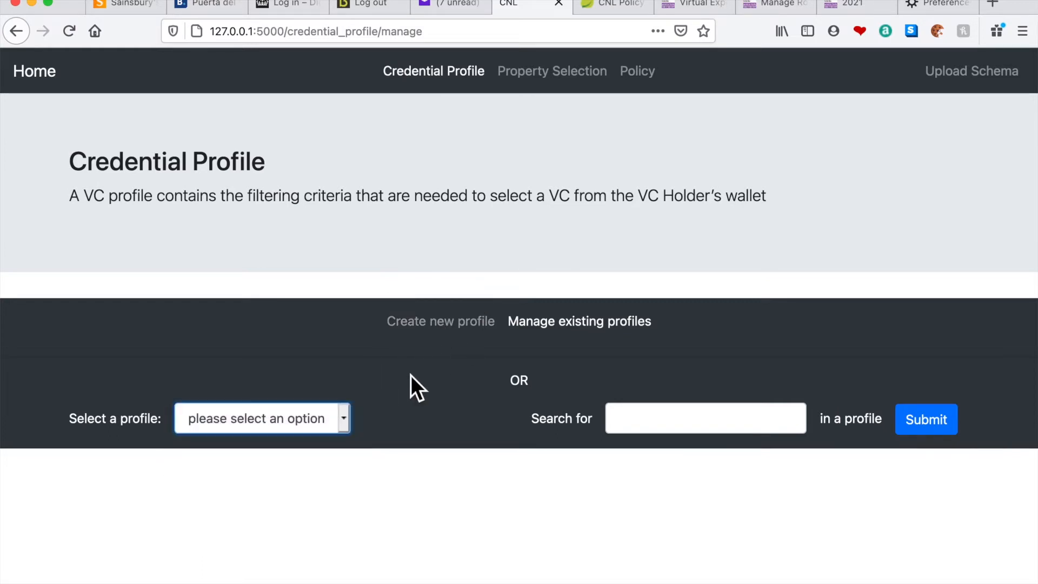
pyautogui.click(427, 331)
pyautogui.click(292, 392)
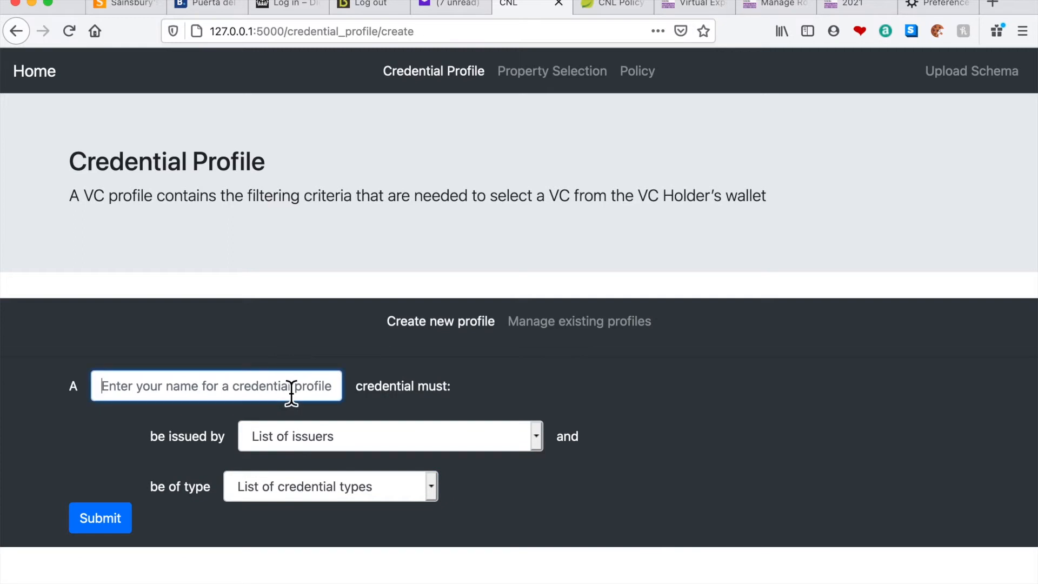
pyautogui.write('n')
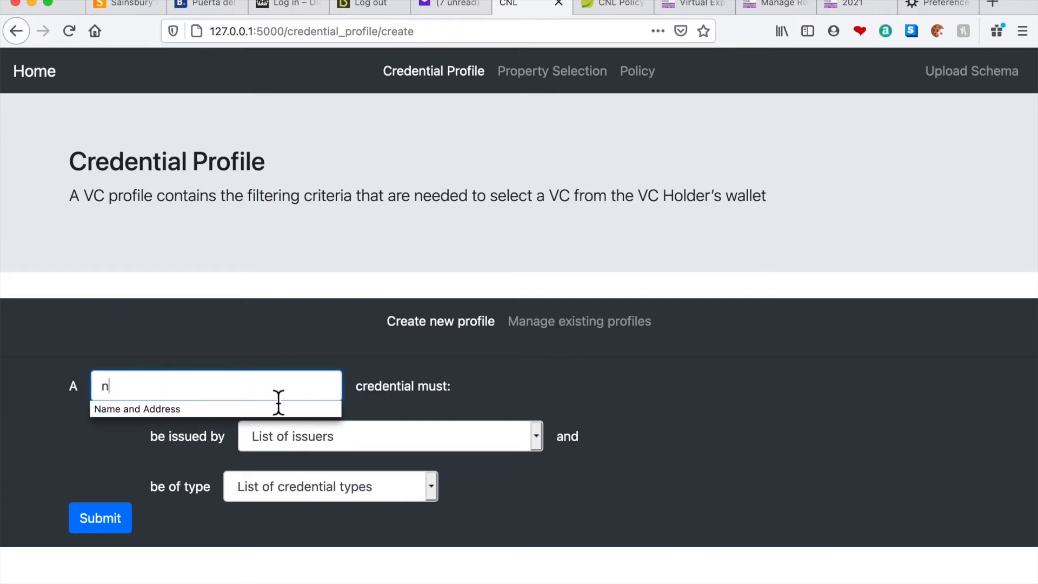
pyautogui.click(201, 407)
pyautogui.click(332, 437)
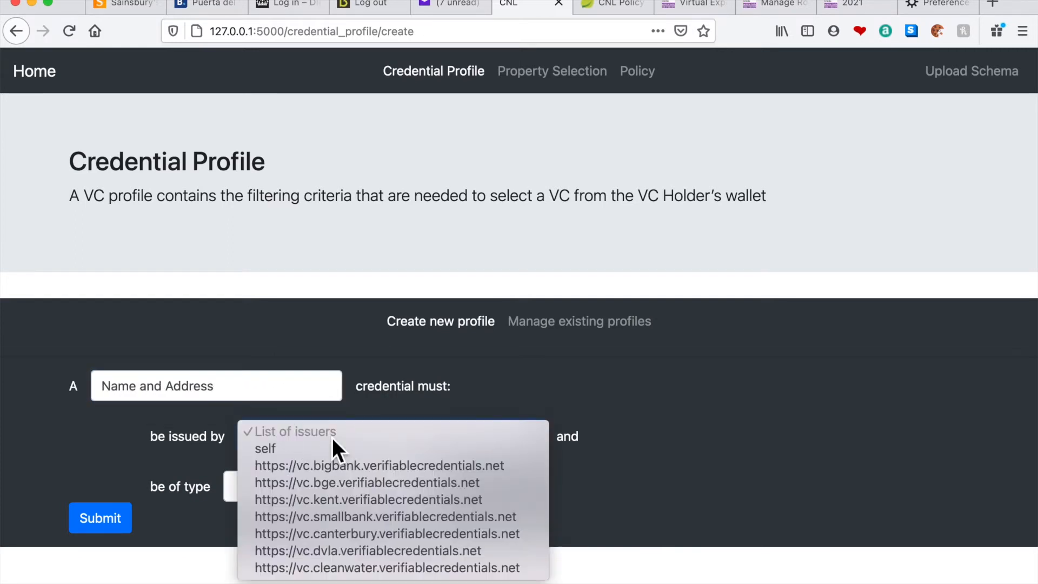
pyautogui.click(404, 540)
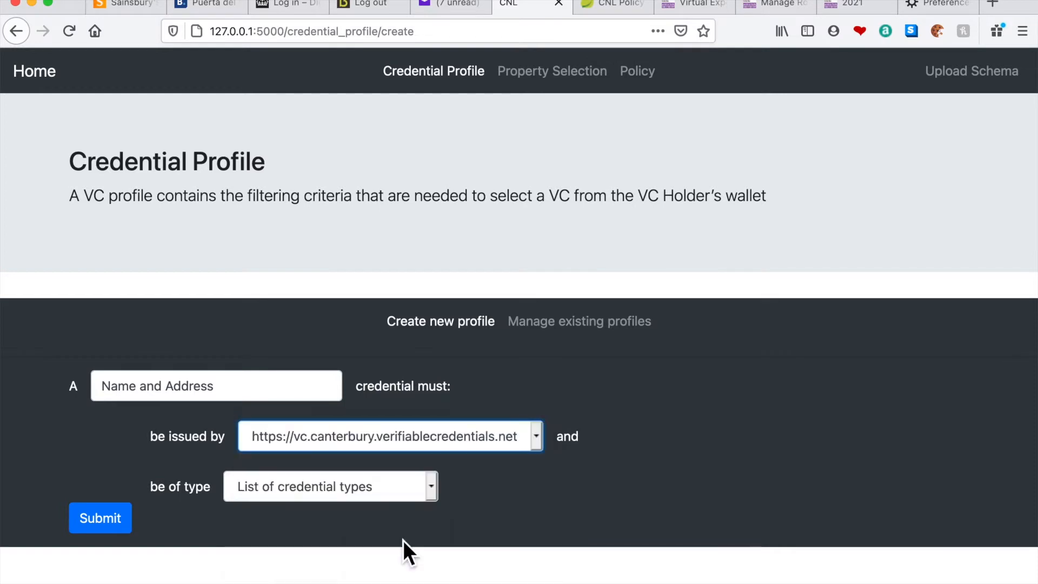
pyautogui.click(431, 486)
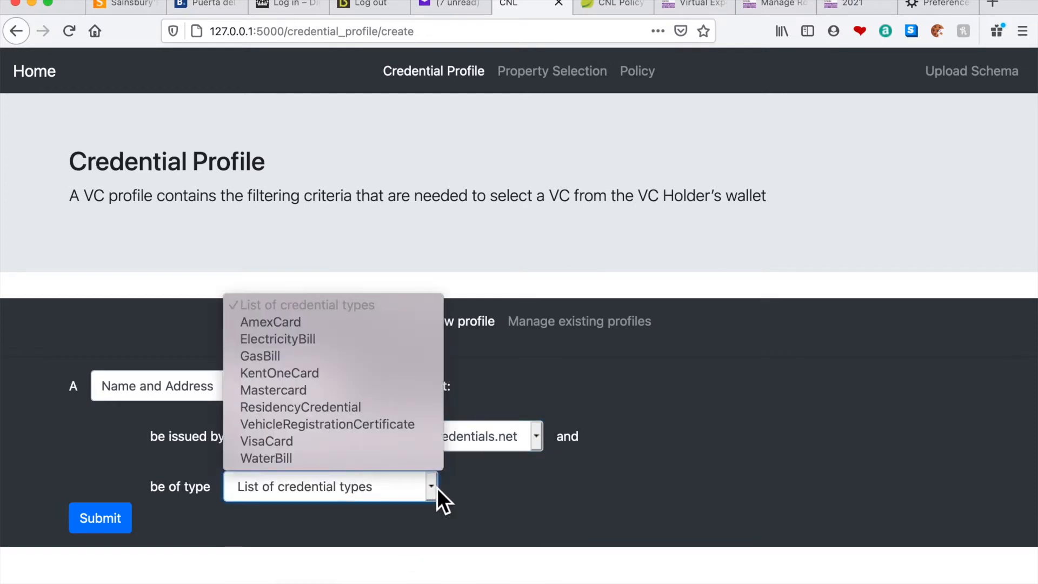
pyautogui.click(354, 408)
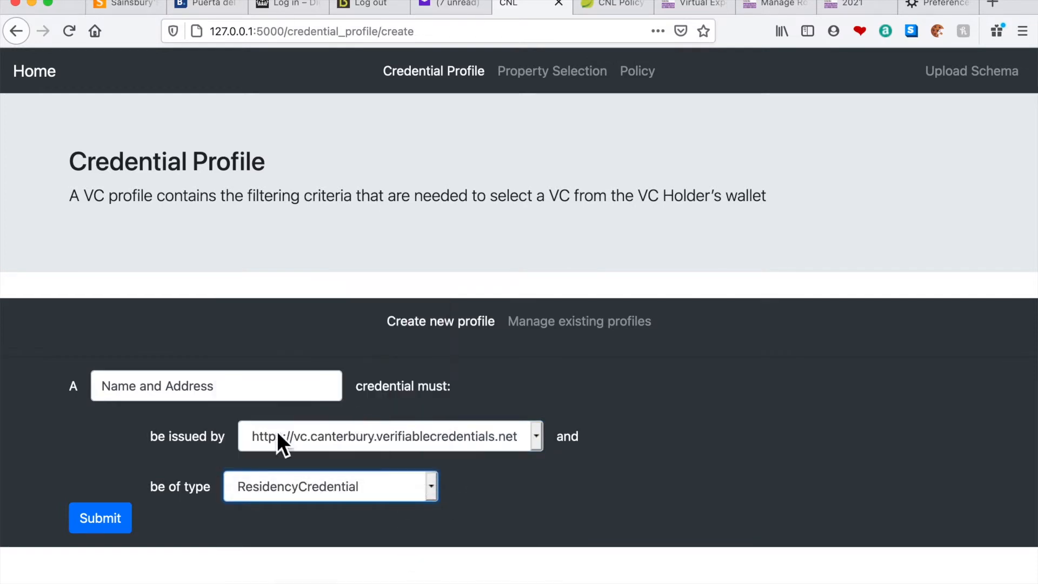
pyautogui.click(104, 528)
pyautogui.click(187, 393)
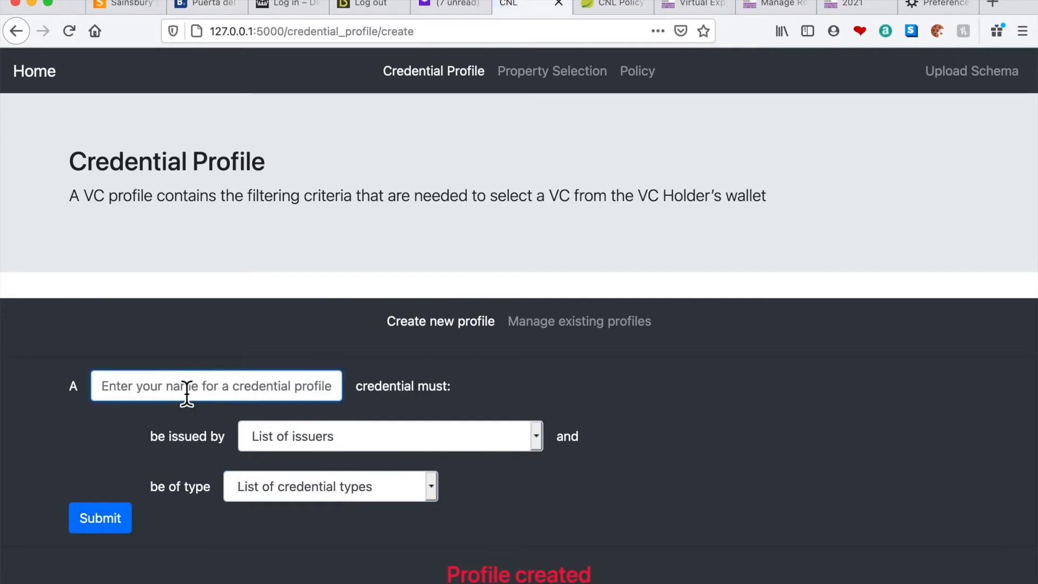
pyautogui.write('c')
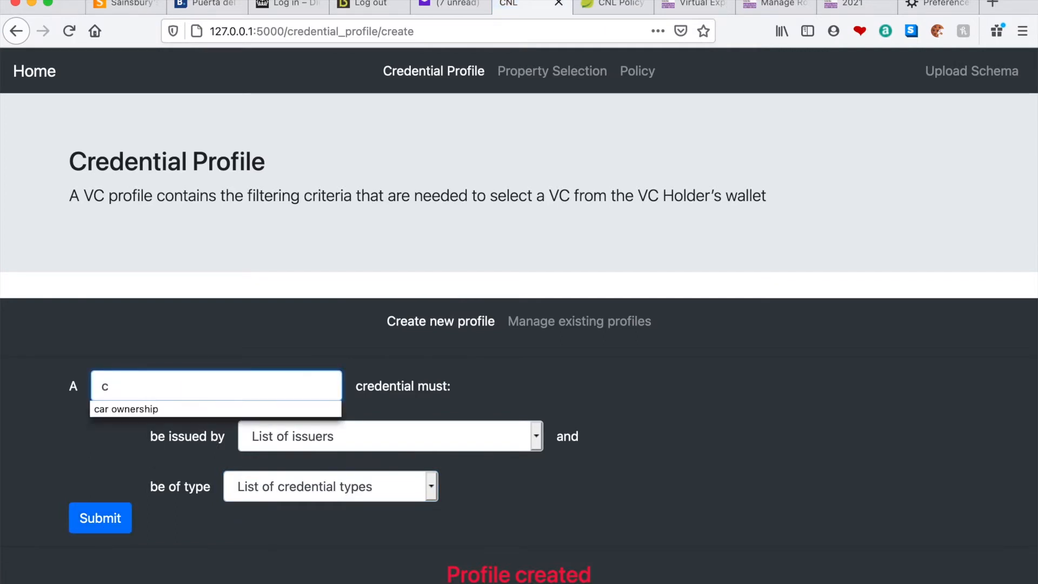
pyautogui.click(154, 411)
pyautogui.click(271, 439)
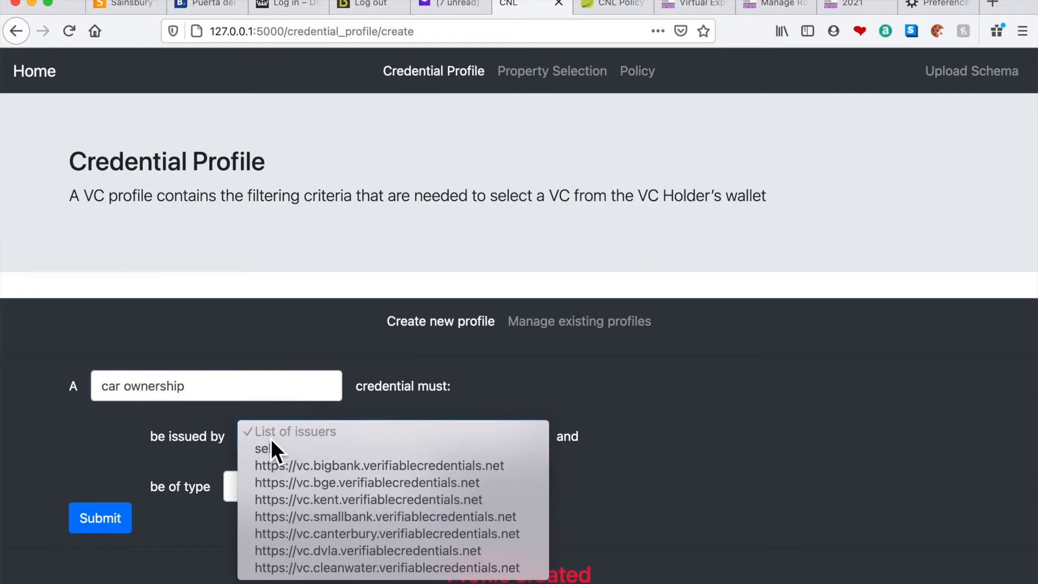
pyautogui.click(341, 553)
pyautogui.click(292, 488)
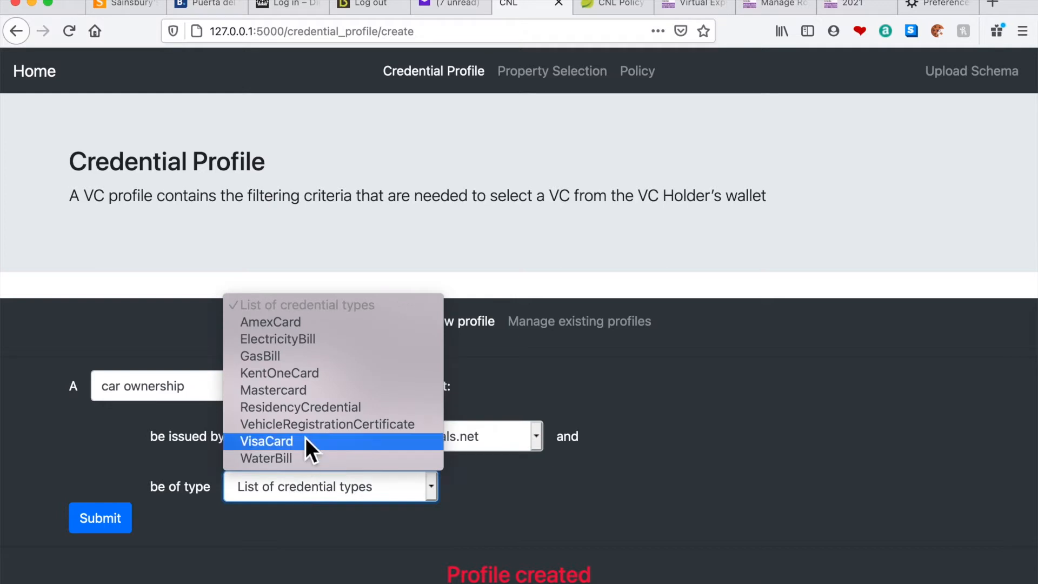
pyautogui.click(313, 427)
pyautogui.click(123, 524)
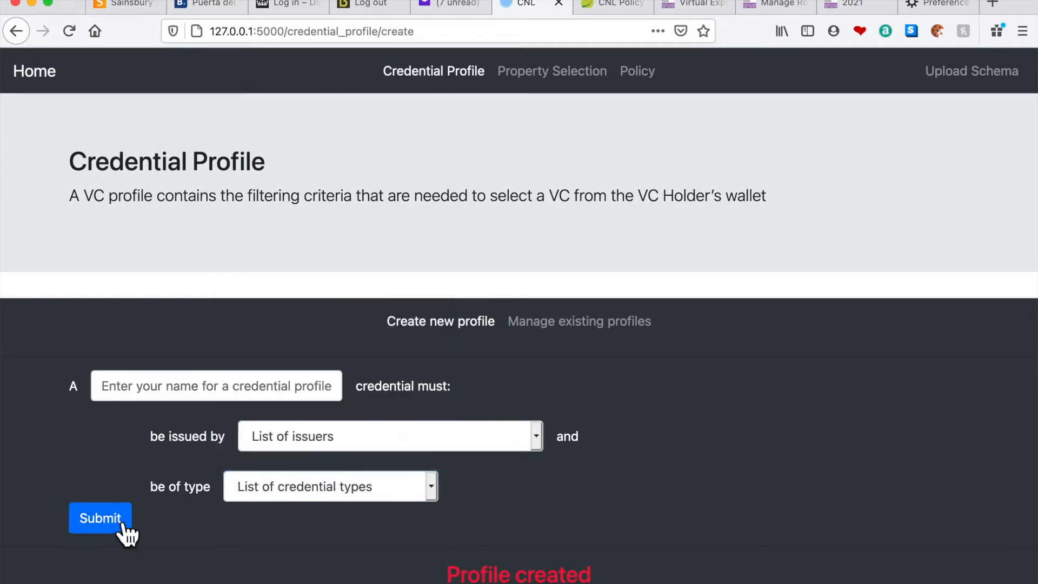
# Create a property selection statement named "Amex number" that requires credentialSubject.amexCard.number
pyautogui.click(553, 81)
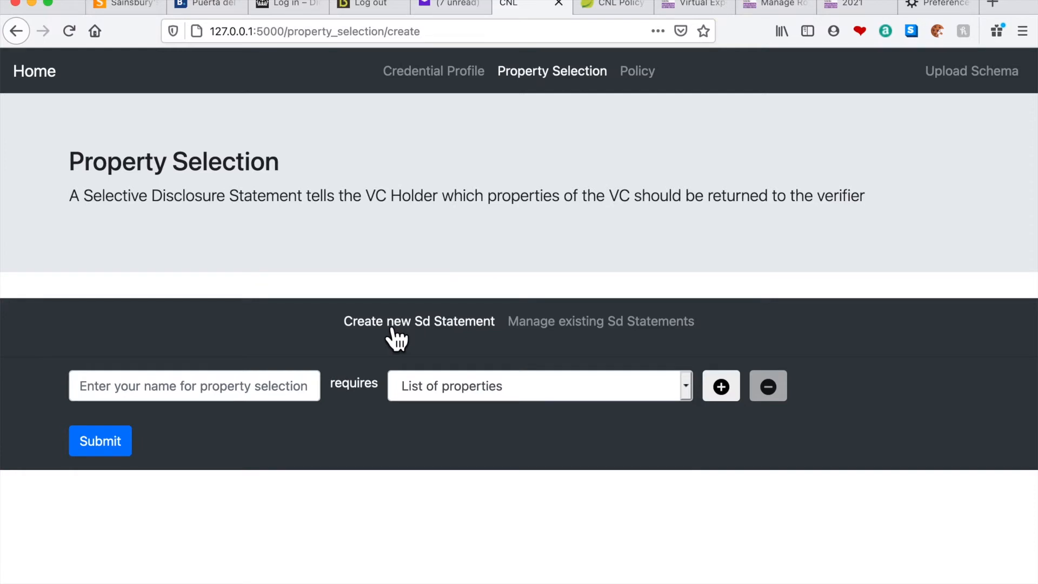
pyautogui.click(310, 391)
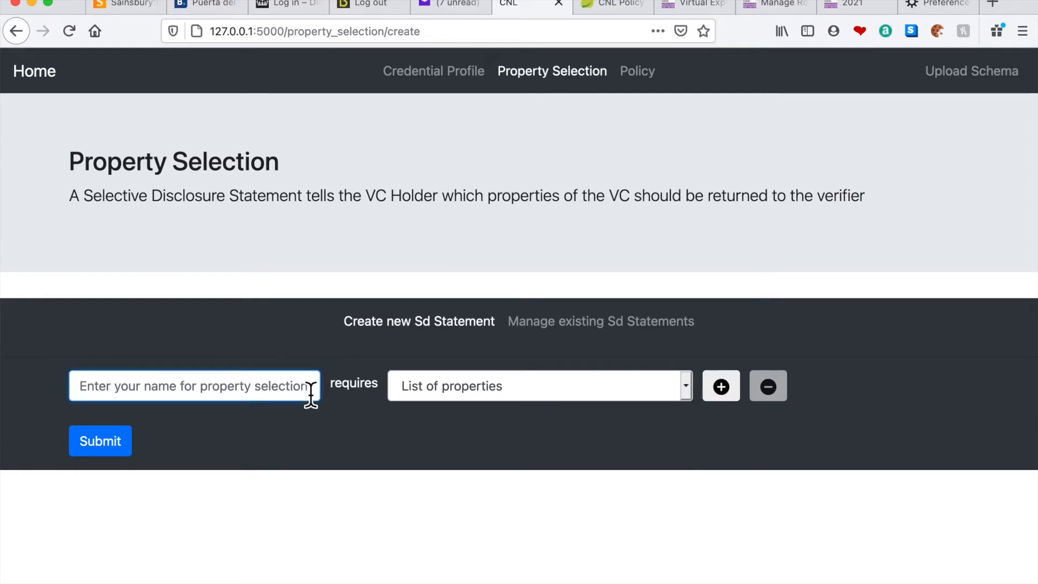
pyautogui.write('Am')
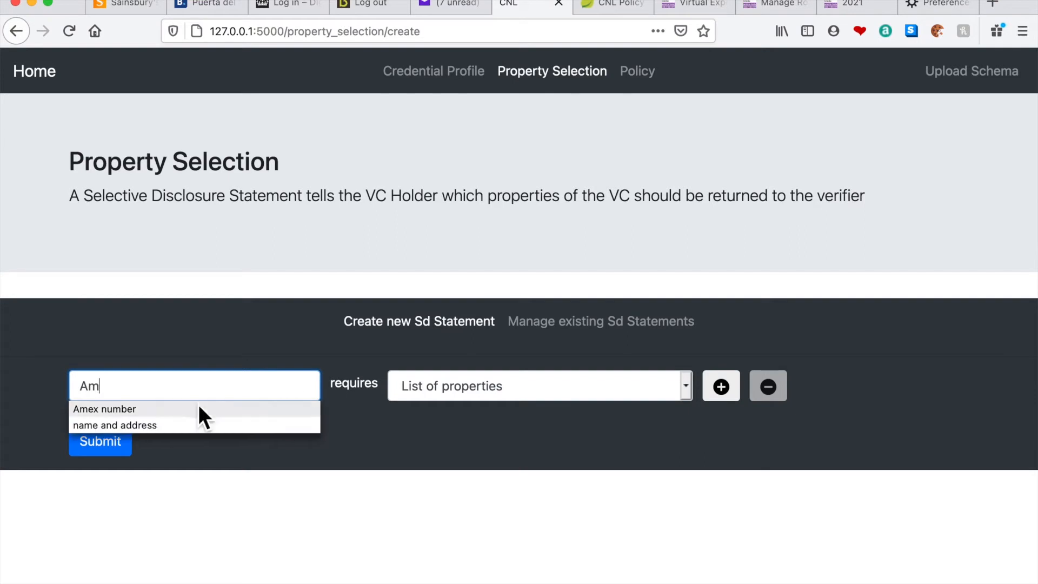
pyautogui.click(168, 412)
pyautogui.click(472, 386)
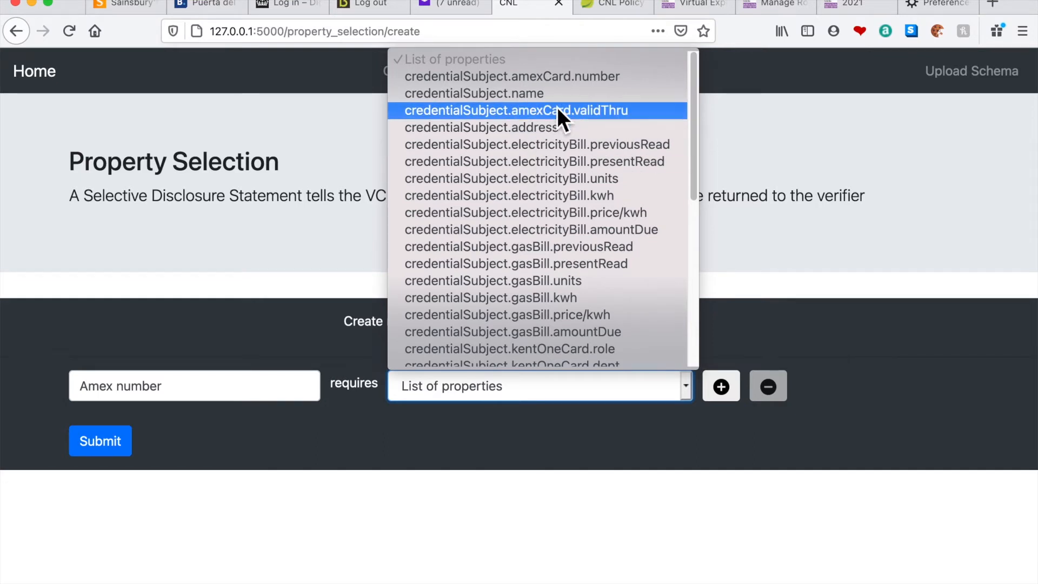
pyautogui.click(555, 80)
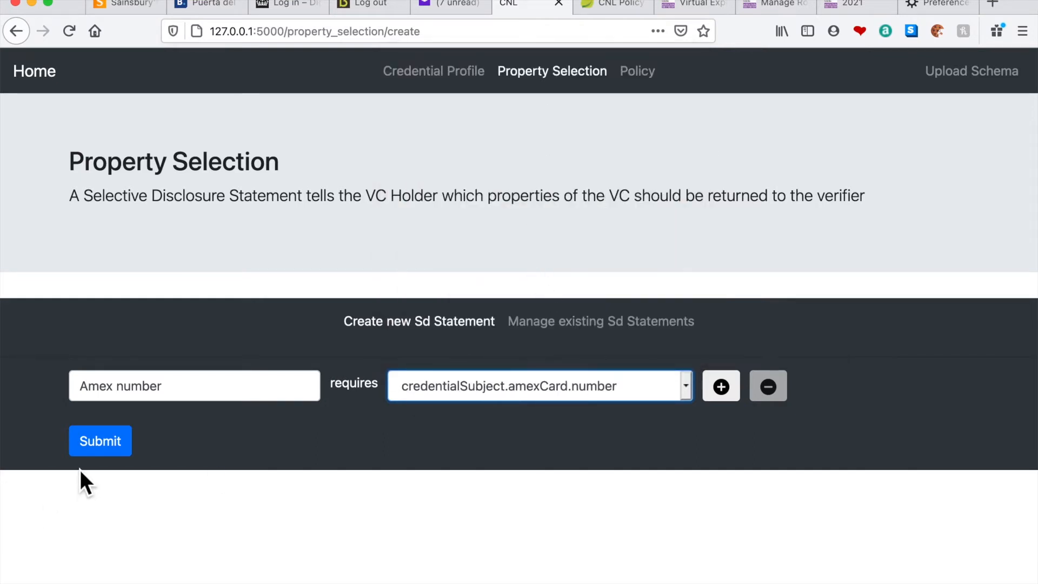
pyautogui.click(101, 440)
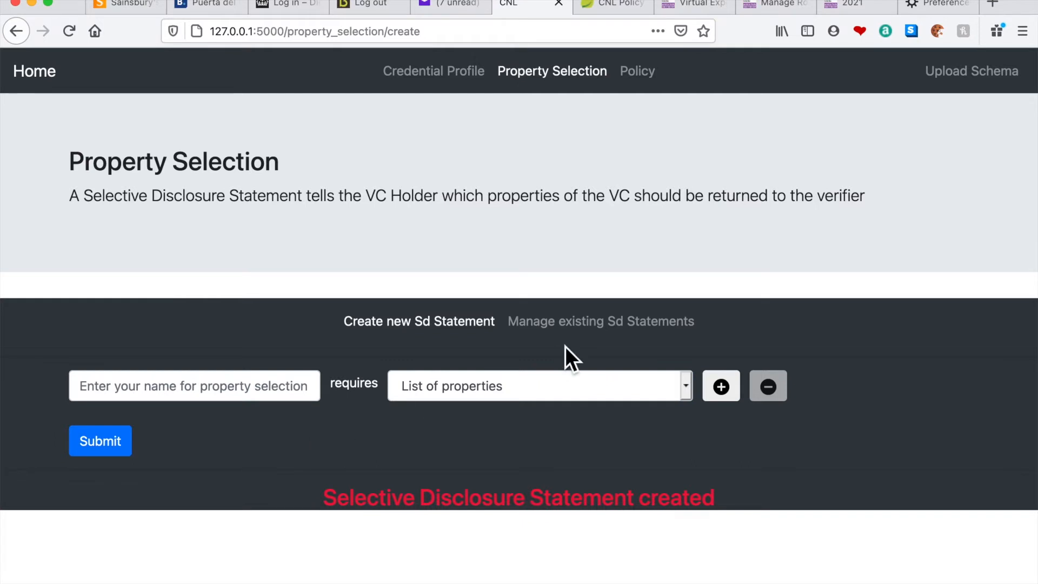
# Check the list of existing Sd Statements without selecting any of them
pyautogui.click(576, 327)
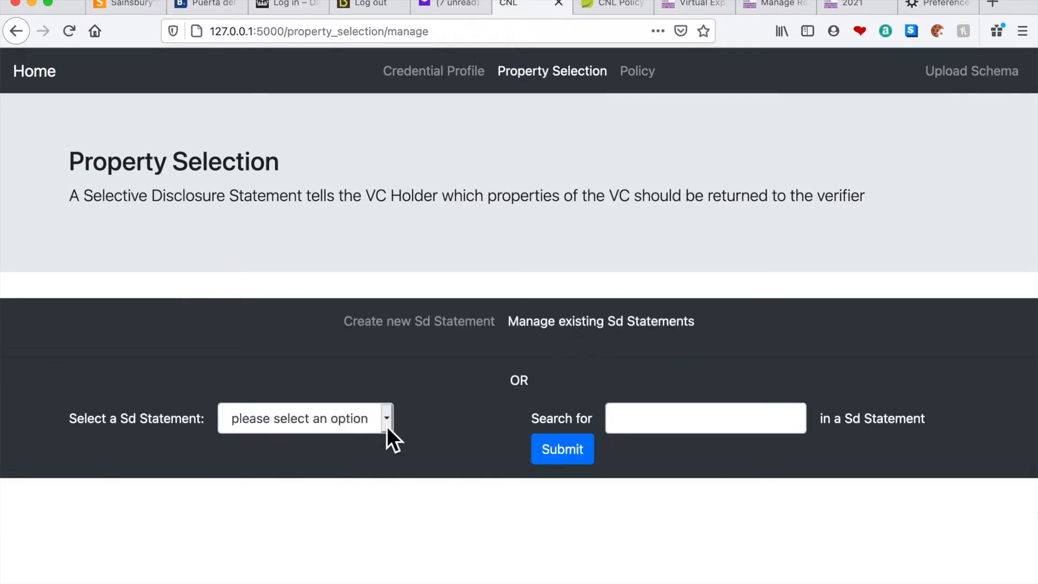
pyautogui.click(387, 426)
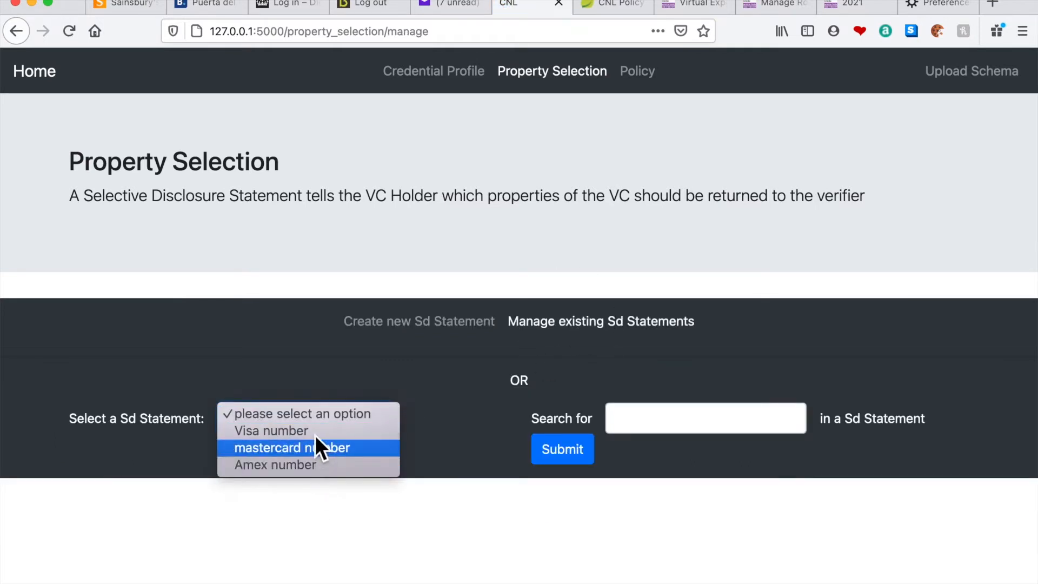
pyautogui.click(444, 384)
# Create a selective disclosure statement named "name and address" that requires credentialSubject.name and credentialSubject.address
pyautogui.click(421, 325)
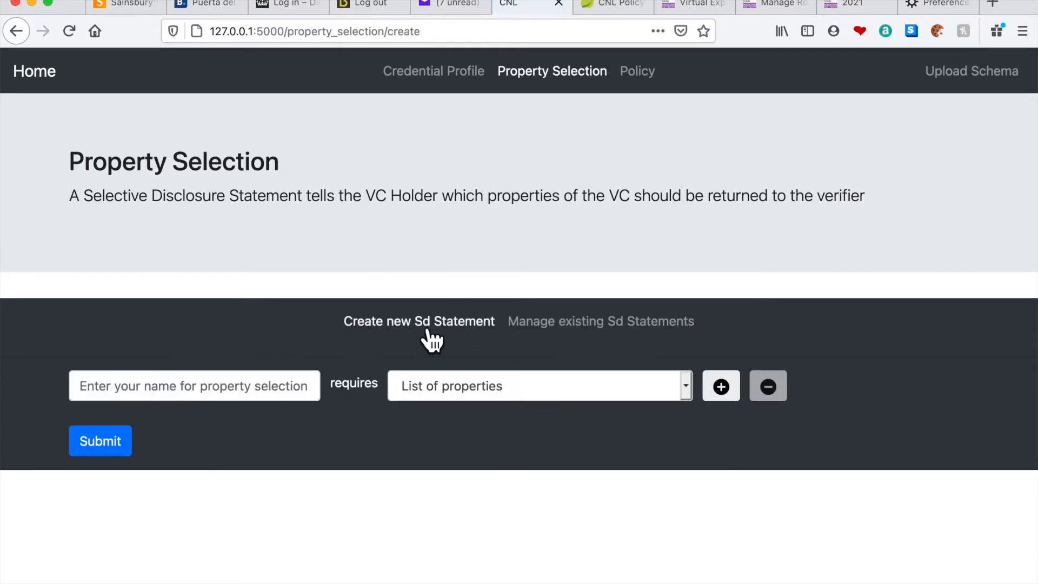
pyautogui.click(305, 387)
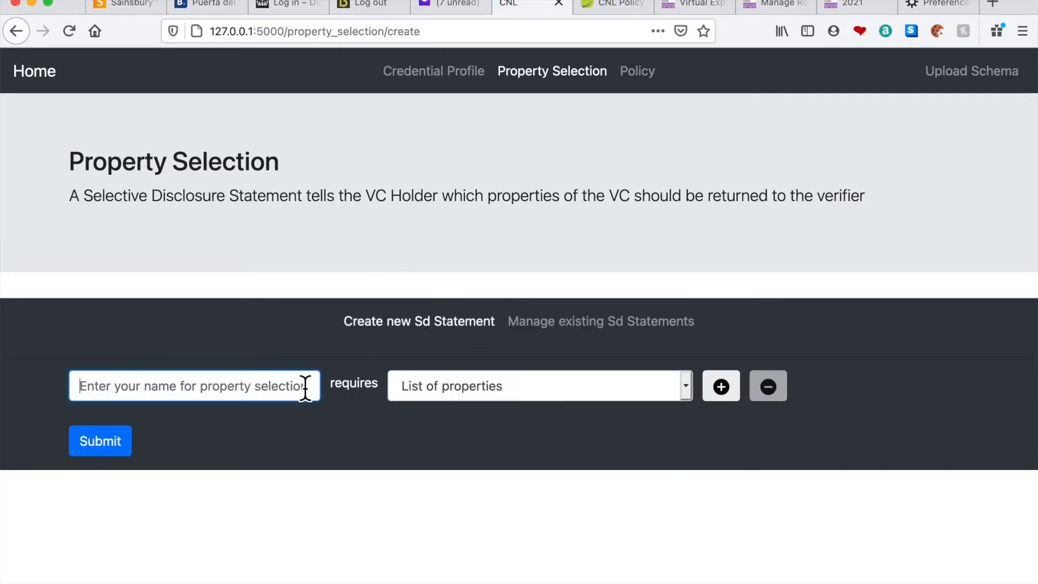
pyautogui.write('n')
pyautogui.click(239, 412)
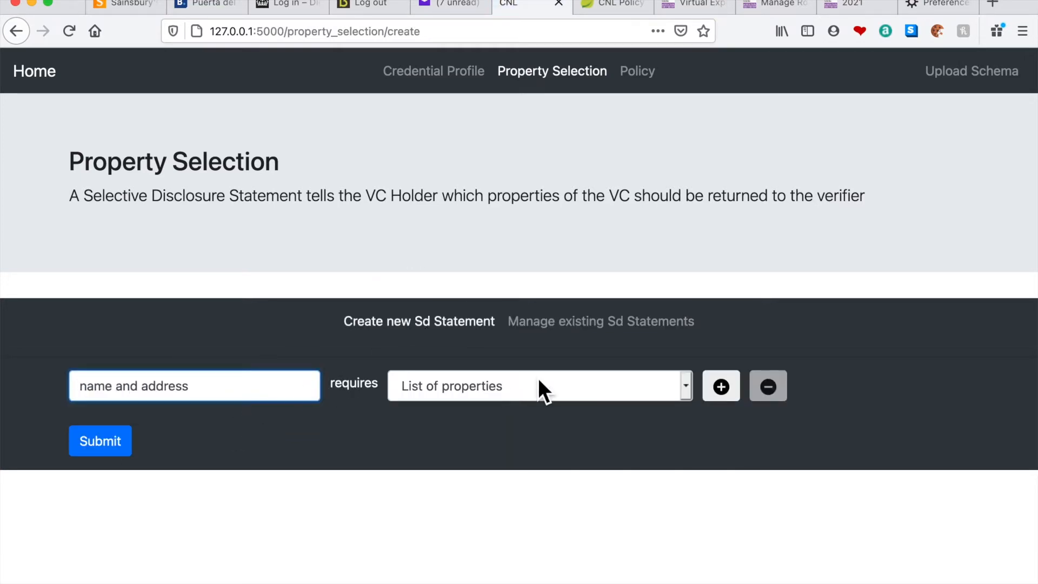
pyautogui.click(538, 381)
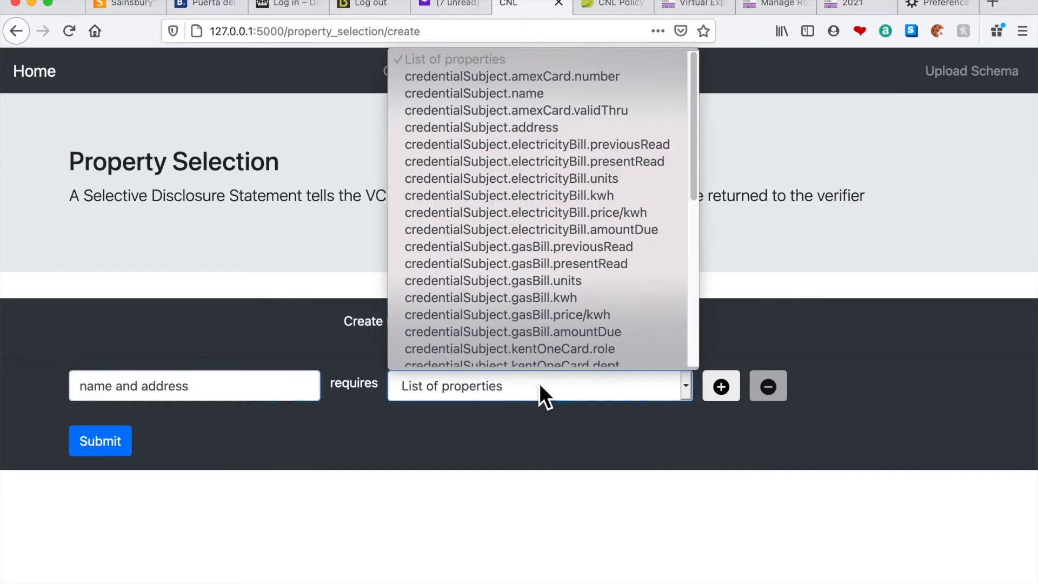
pyautogui.click(529, 96)
pyautogui.click(725, 394)
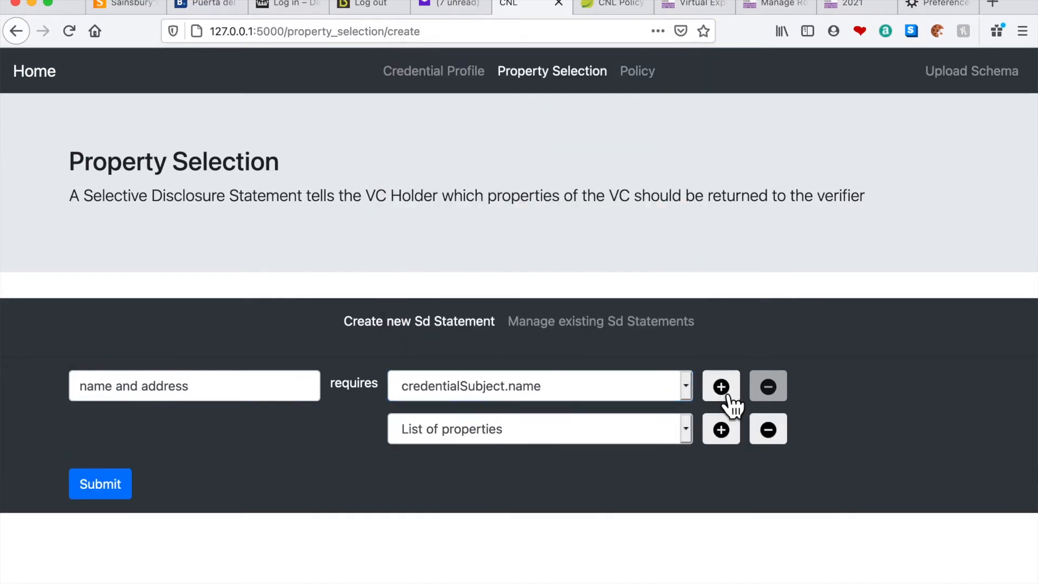
pyautogui.click(686, 430)
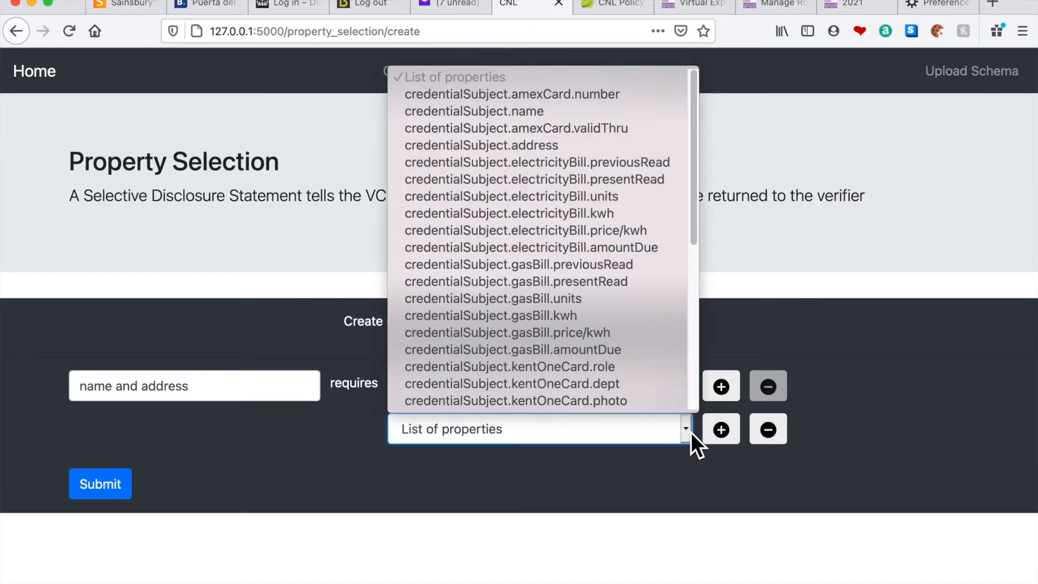
pyautogui.click(519, 147)
pyautogui.click(103, 489)
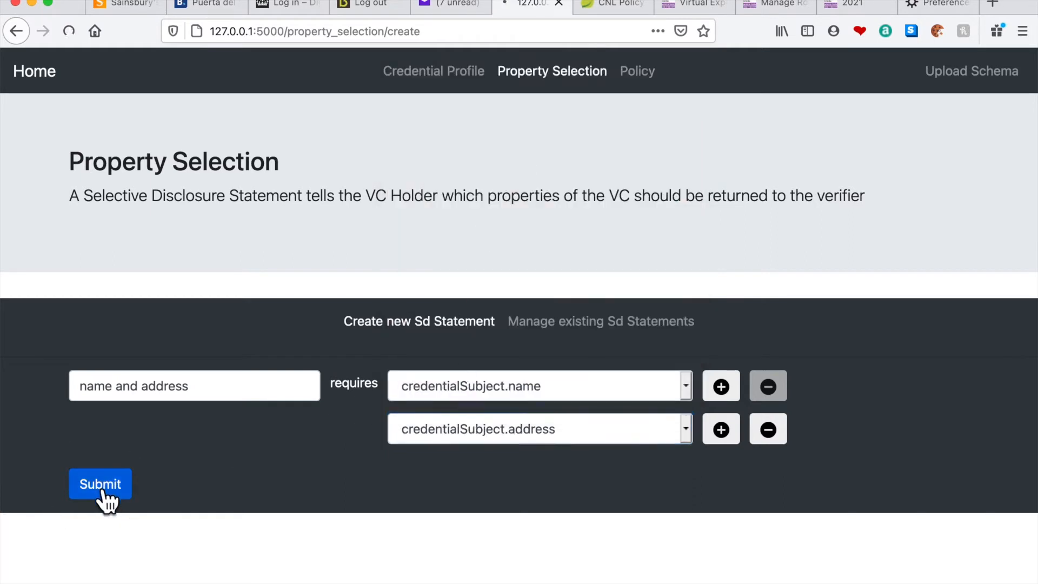
# Create a selective disclosure statement named "car registration number" that requires credentialSubject.regNo
pyautogui.click(149, 397)
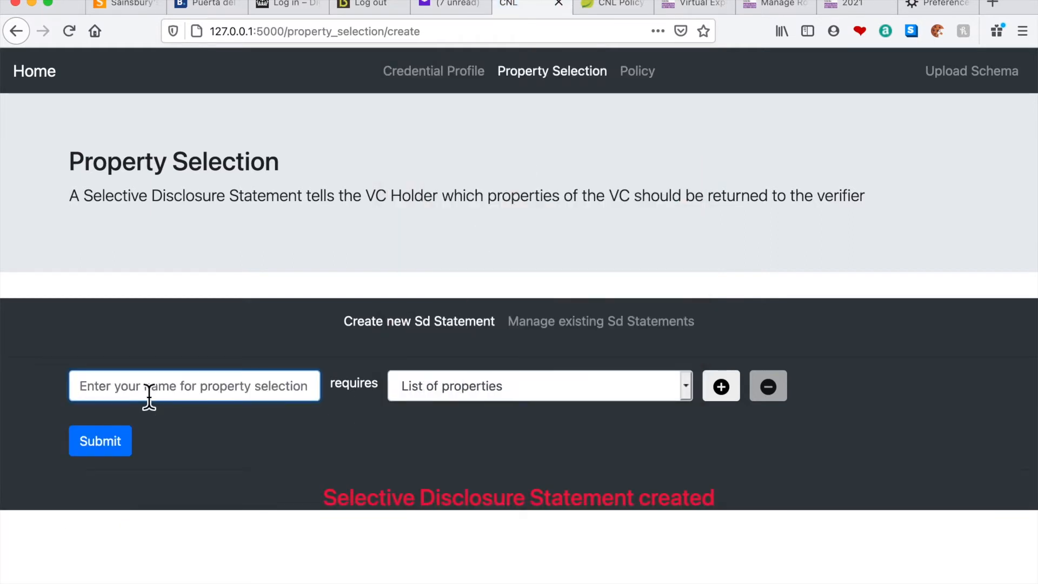
pyautogui.write('c')
pyautogui.click(143, 410)
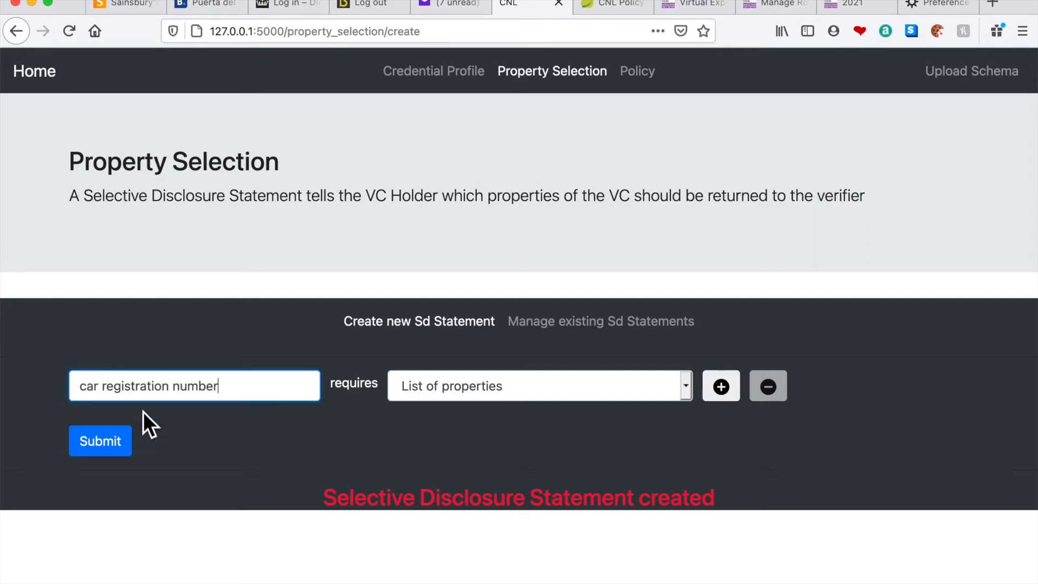
pyautogui.click(458, 398)
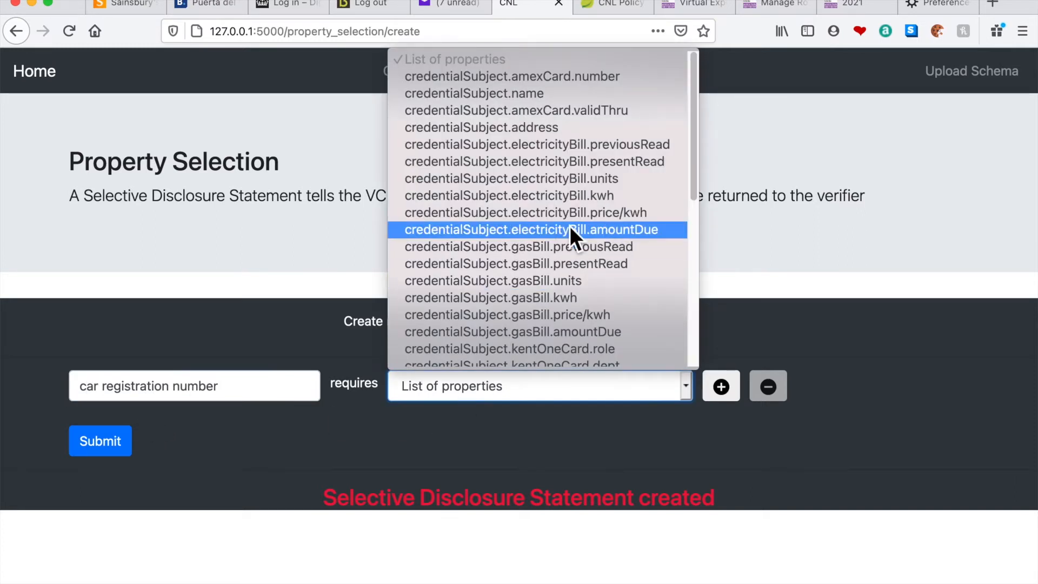
pyautogui.scroll(-5, 570, 226)
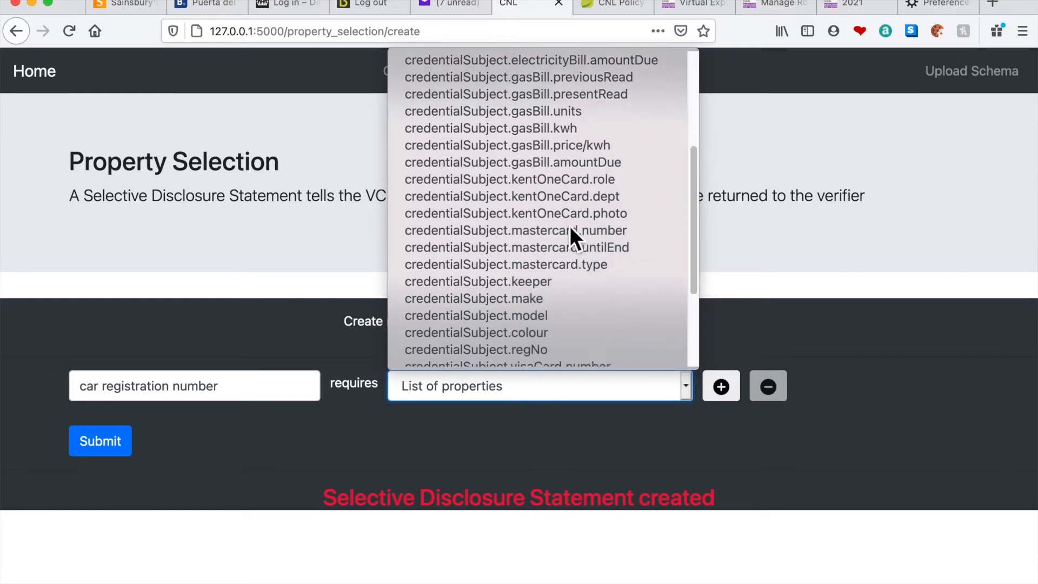
pyautogui.scroll(-1, 570, 226)
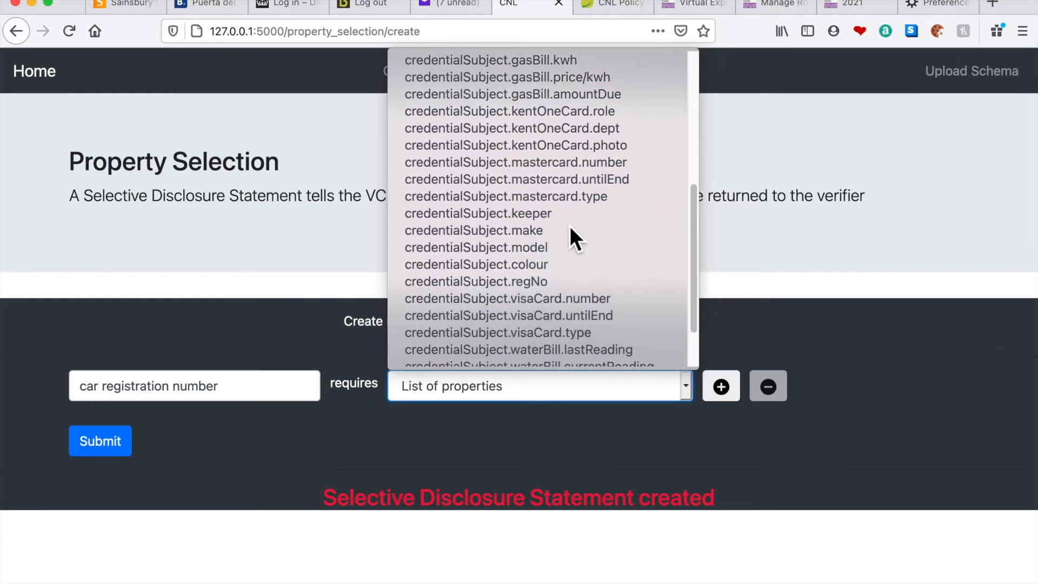
pyautogui.click(536, 283)
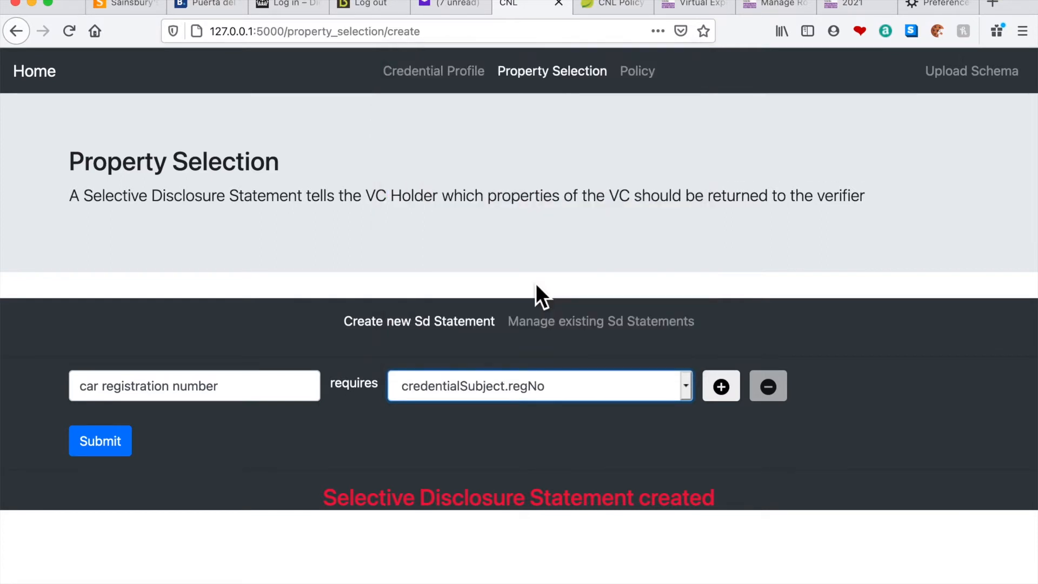
pyautogui.click(117, 454)
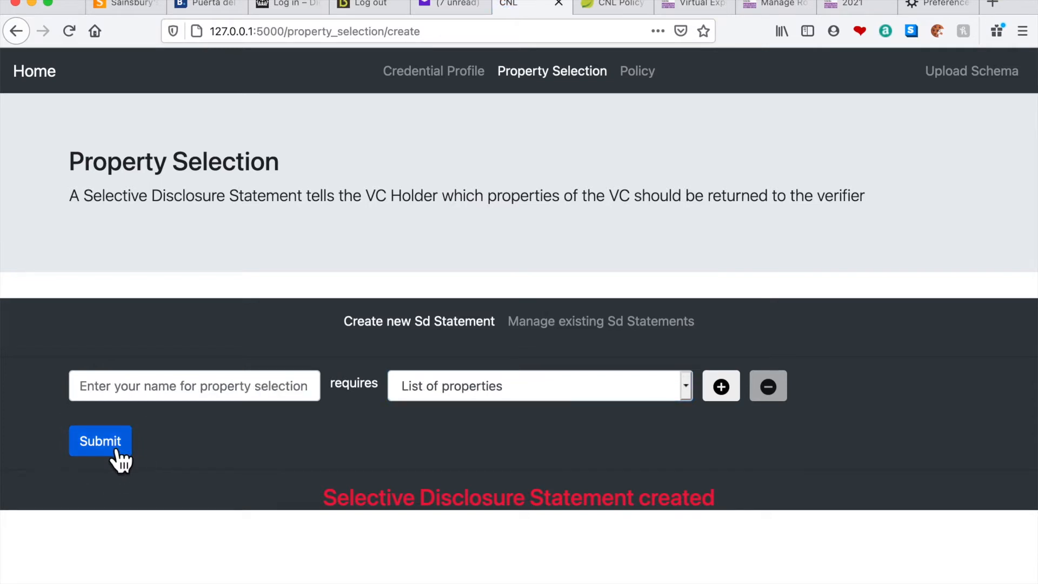
# Start a new policy for the action "purchase" on the resource "car parking permit", with the presentation requirement set to (blank)
pyautogui.click(646, 76)
pyautogui.click(237, 390)
pyautogui.write('p')
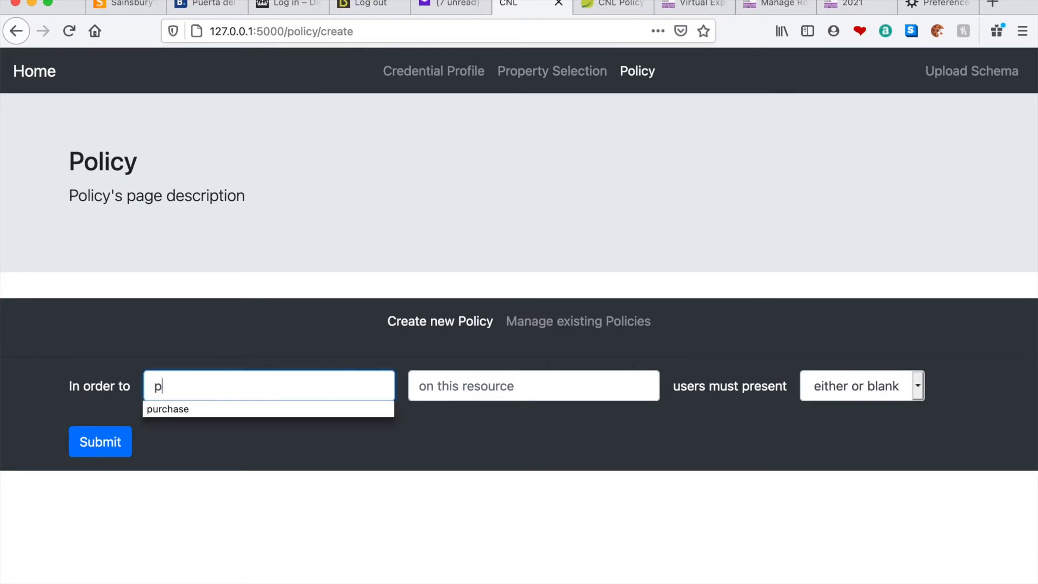
pyautogui.click(213, 415)
pyautogui.click(434, 385)
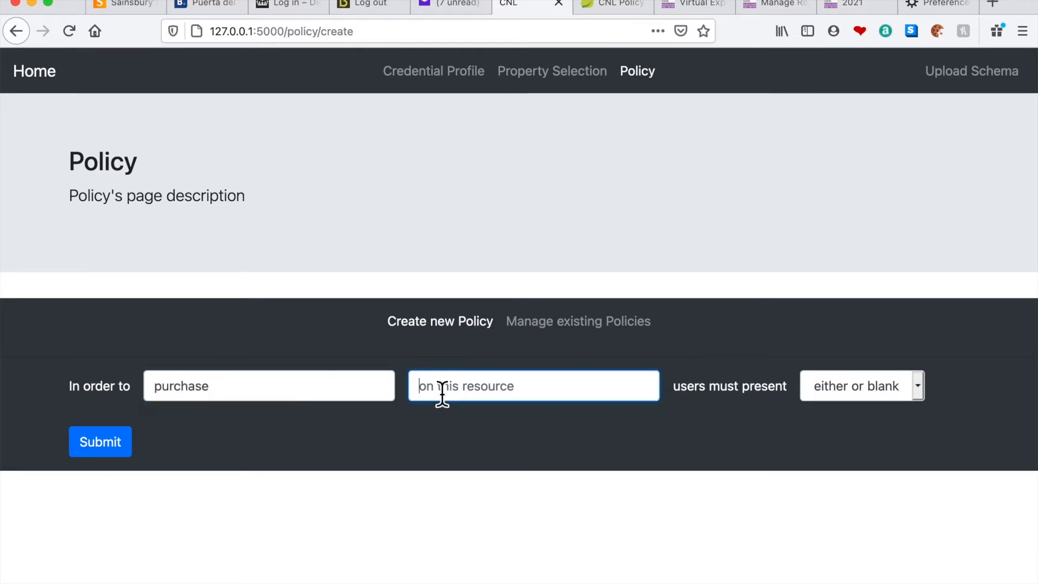
pyautogui.write('c')
pyautogui.click(450, 410)
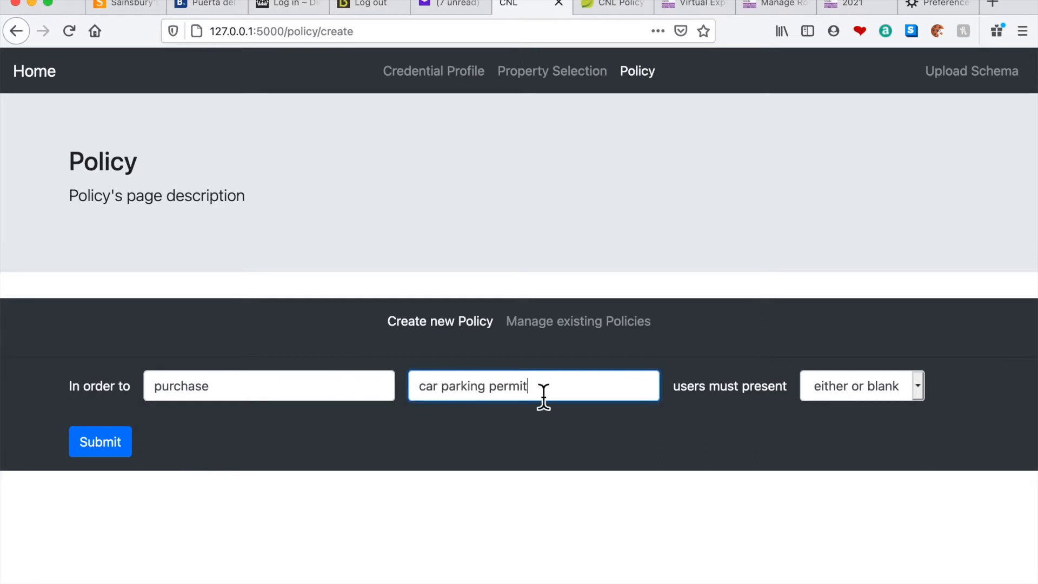
pyautogui.click(862, 391)
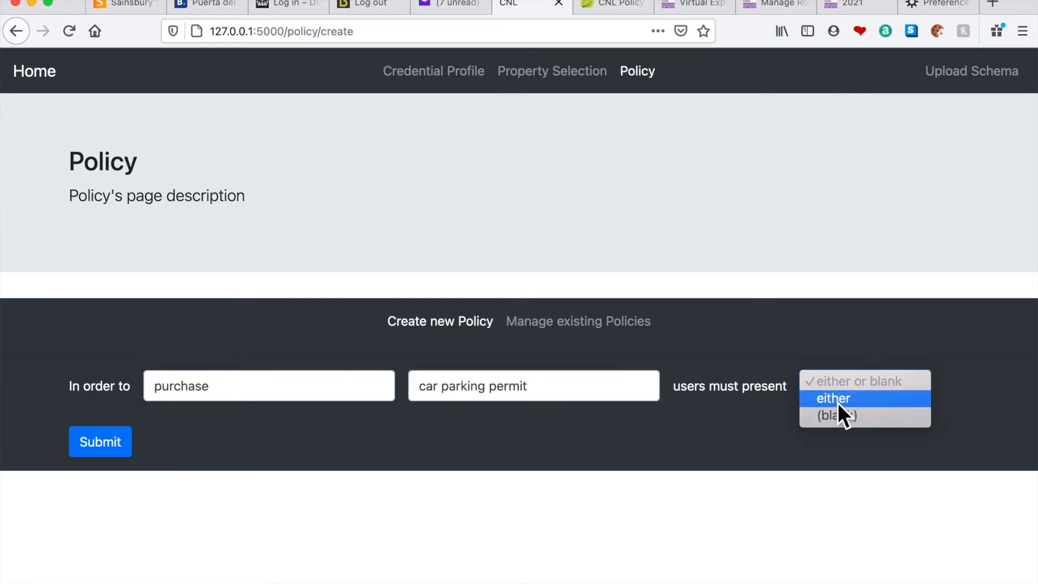
pyautogui.click(840, 419)
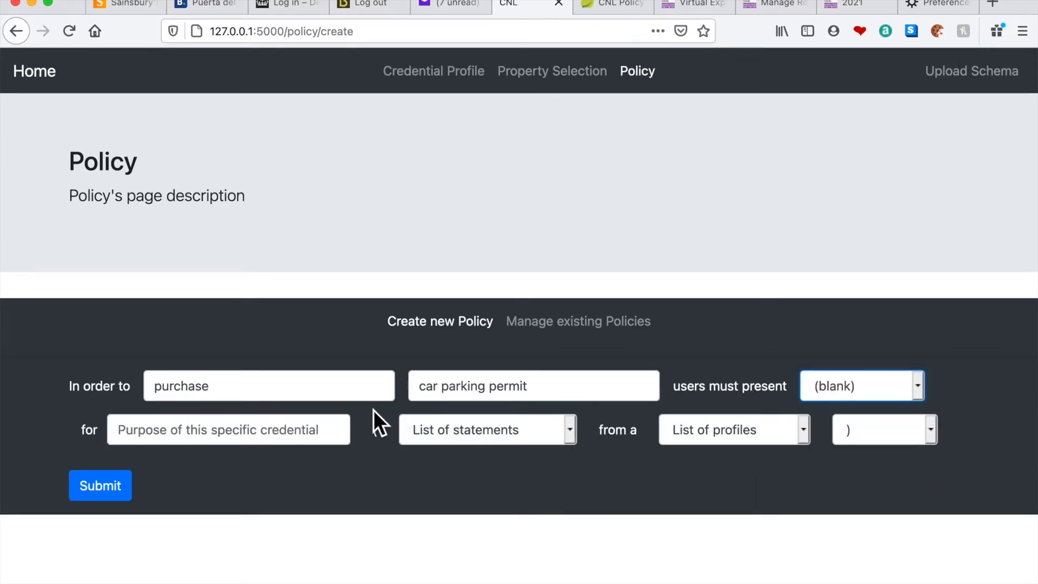
# Give the policy's first credential the purpose "Credit card number" and require the Visa number from a visa card
pyautogui.click(249, 444)
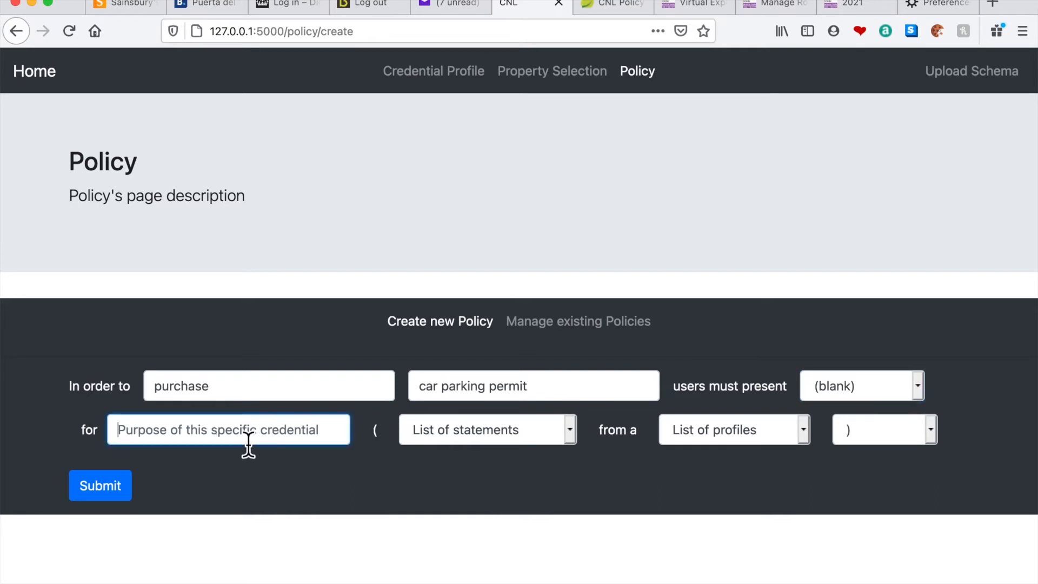
pyautogui.write('c')
pyautogui.click(222, 453)
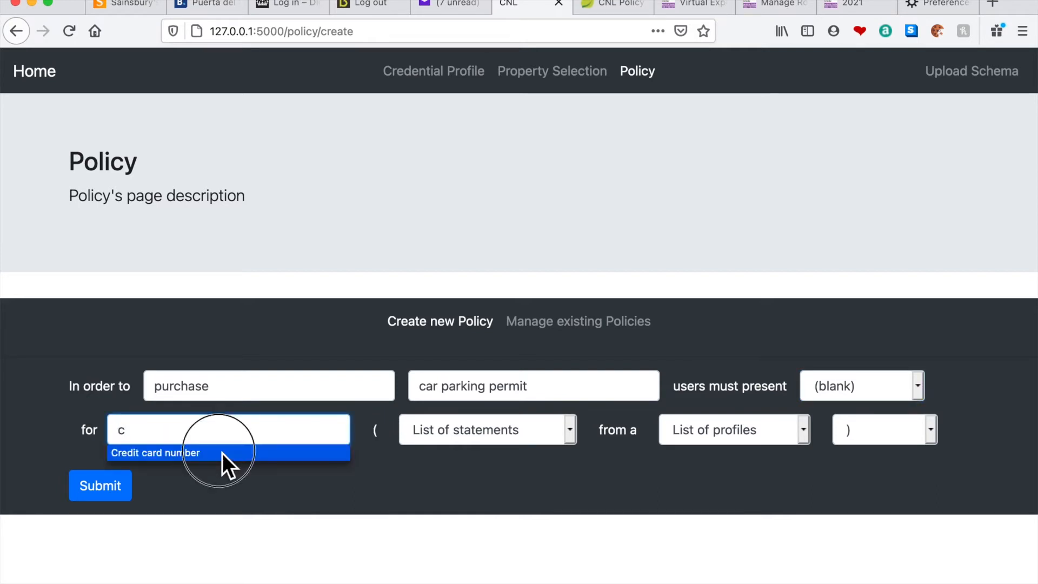
pyautogui.click(568, 432)
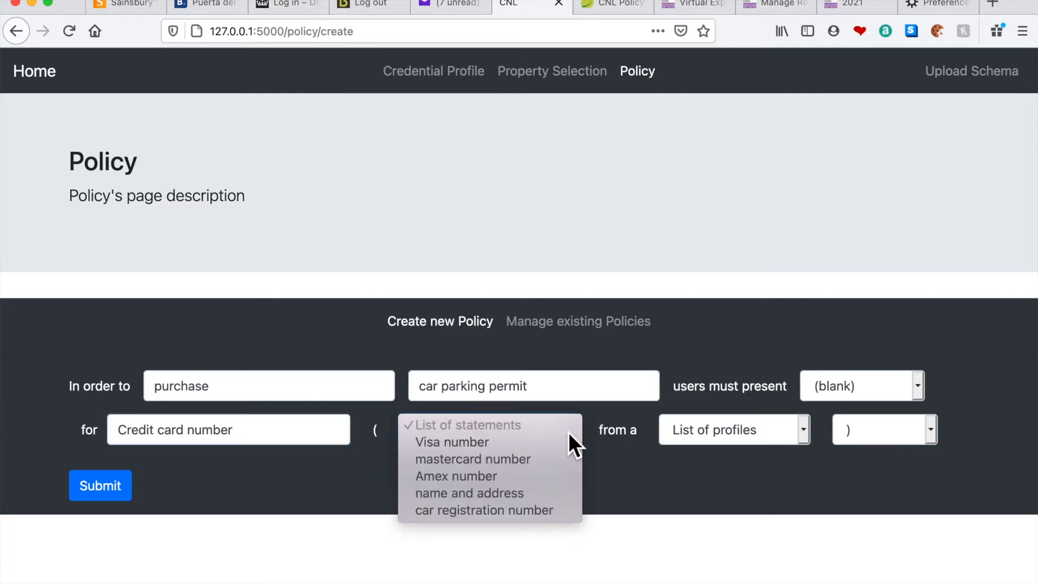
pyautogui.click(466, 446)
pyautogui.click(728, 430)
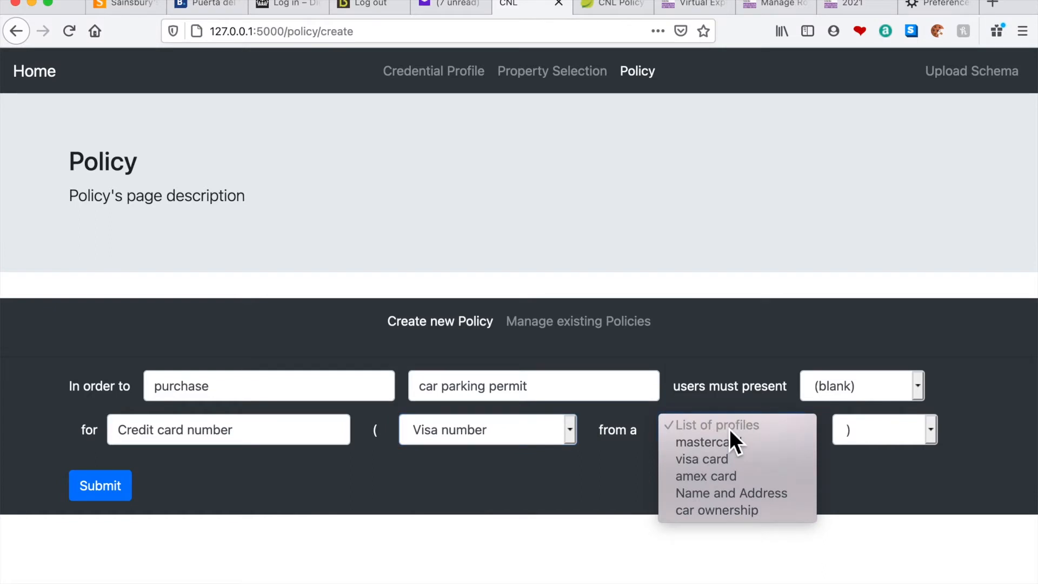
pyautogui.click(726, 460)
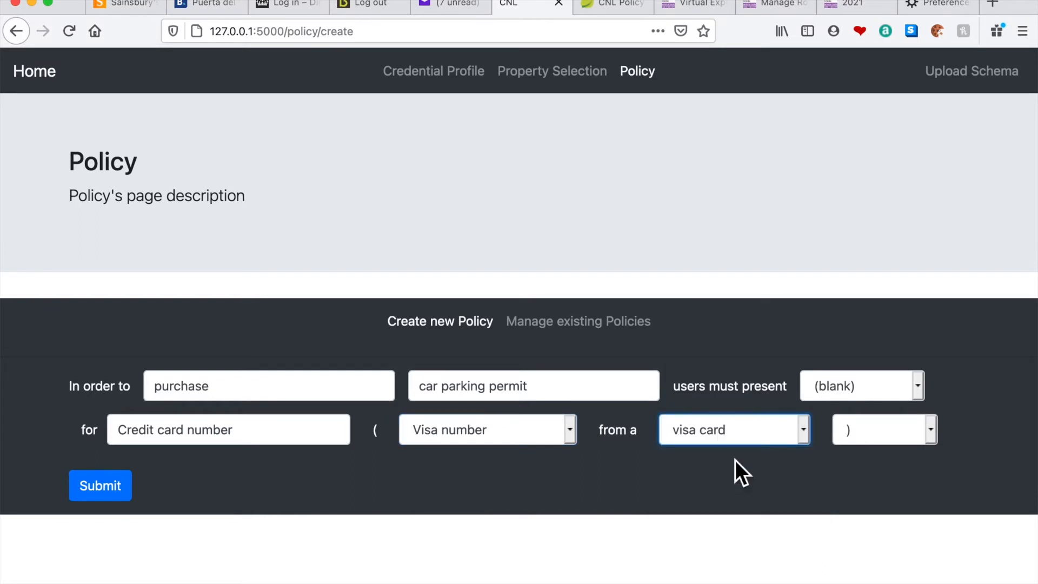
# Add an "or" alternative to the credit card requirement that accepts the mastercard number from a mastercard
pyautogui.click(931, 430)
pyautogui.click(880, 392)
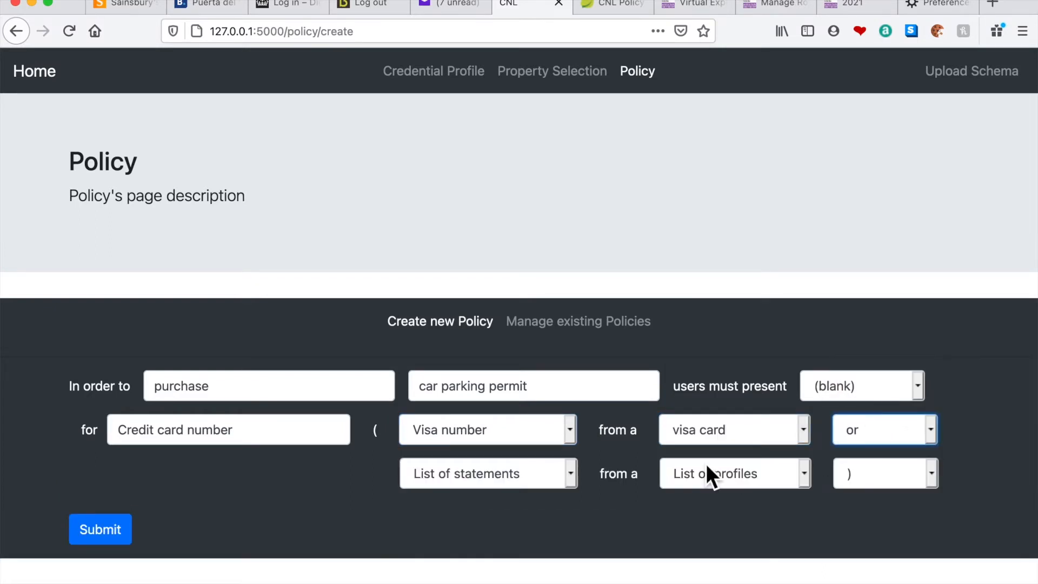
pyautogui.click(577, 478)
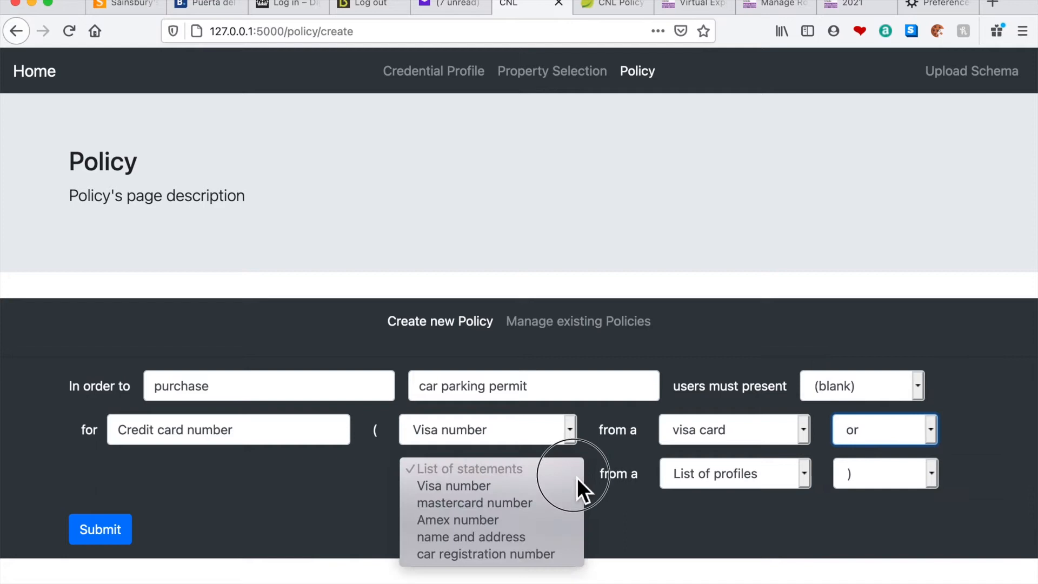
pyautogui.click(523, 511)
pyautogui.click(804, 478)
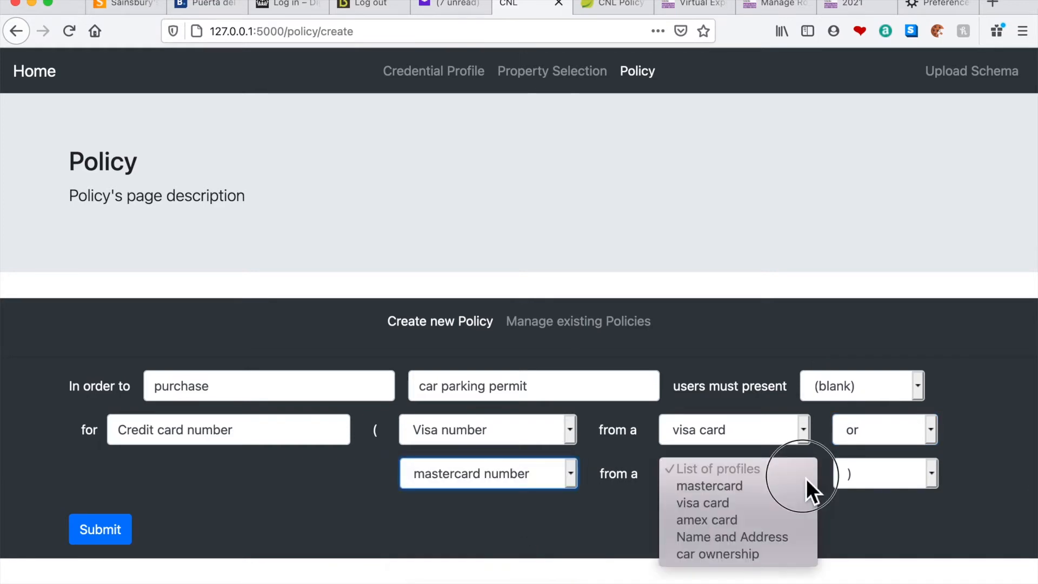
pyautogui.click(760, 486)
# Add another "or" alternative to the credit card requirement that accepts the Amex number from an amex card
pyautogui.click(898, 473)
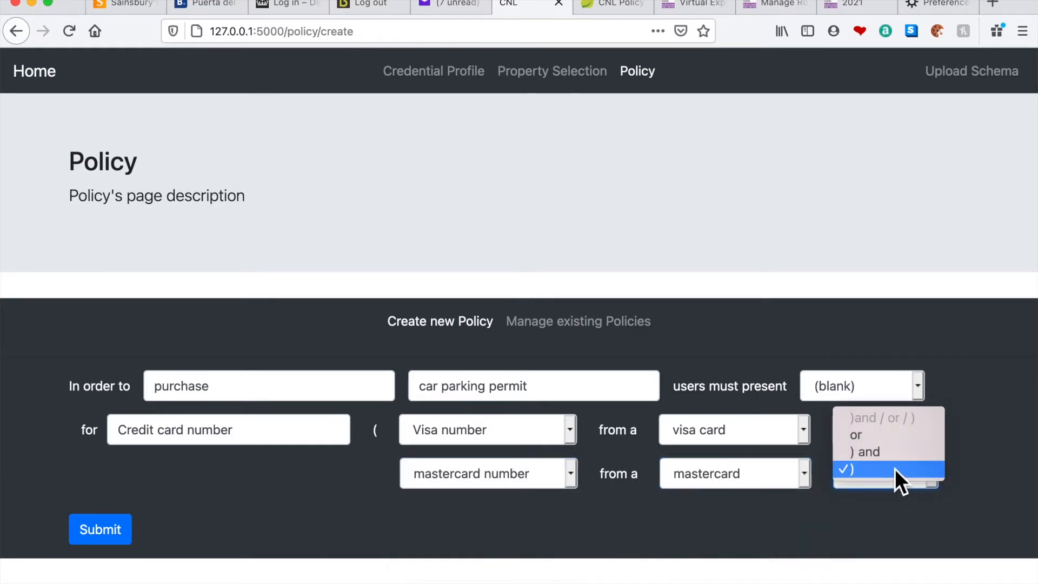
pyautogui.click(874, 438)
pyautogui.click(532, 529)
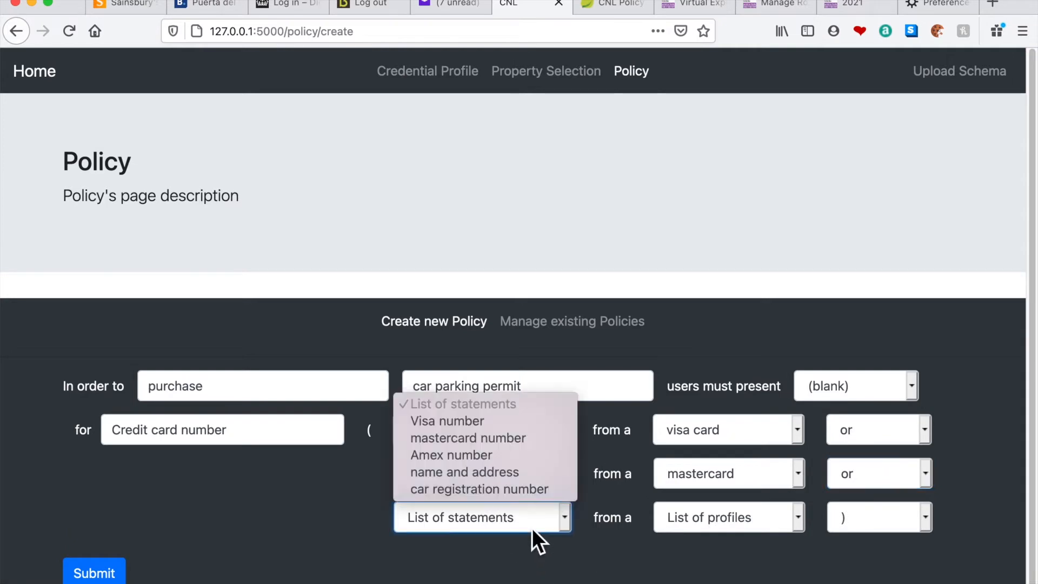
pyautogui.click(472, 455)
pyautogui.click(730, 515)
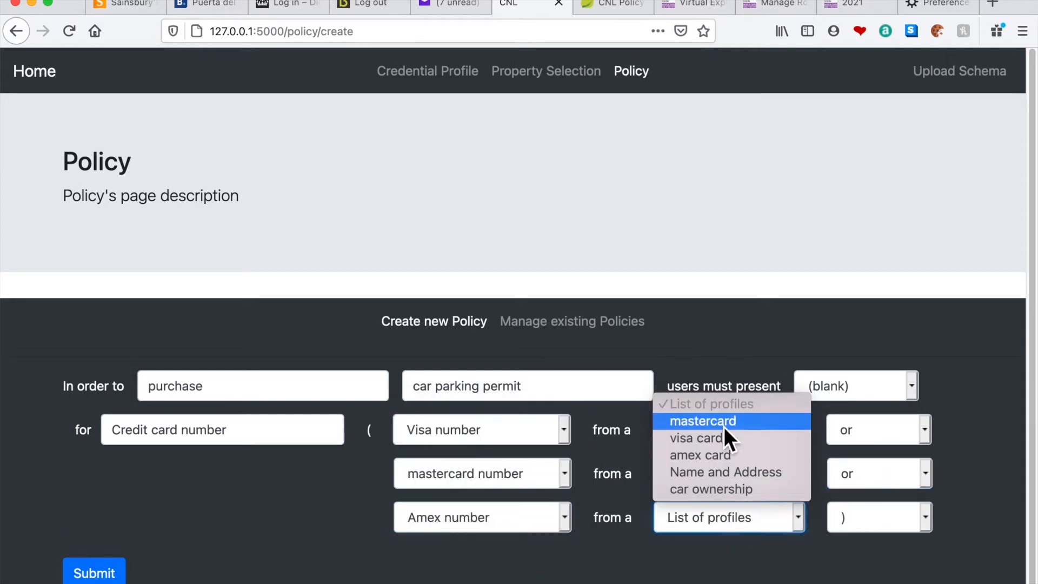
pyautogui.click(710, 458)
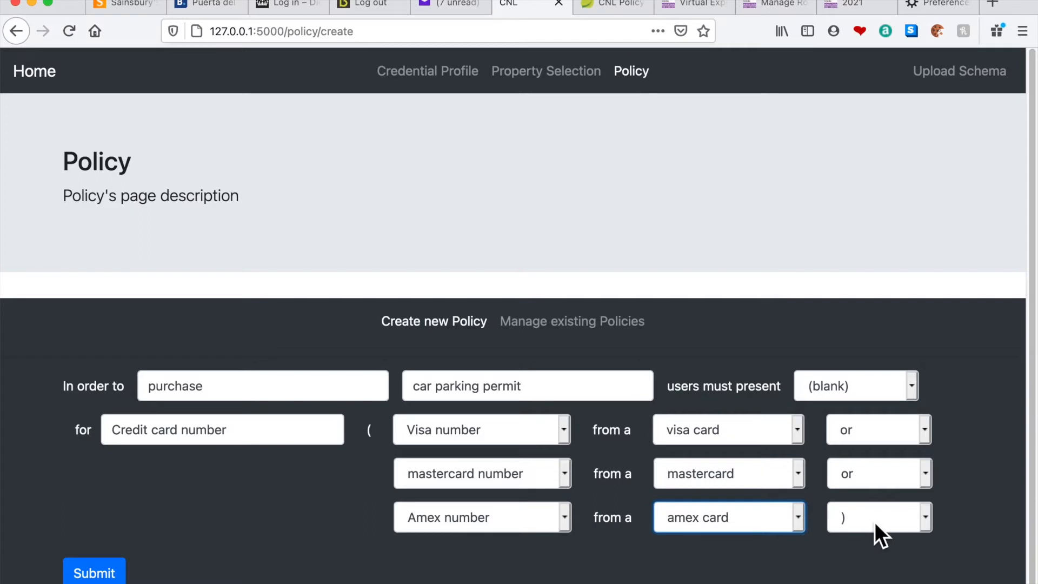
# Add an "and" requirement with the purpose "Car details" for the car registration number from a car ownership credential
pyautogui.click(884, 520)
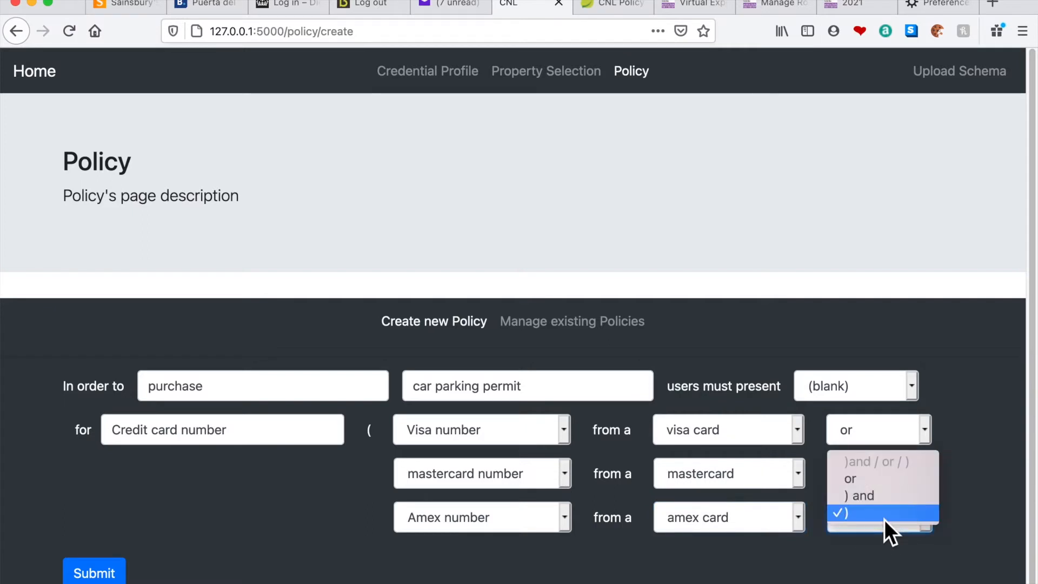
pyautogui.click(867, 496)
pyautogui.click(299, 561)
pyautogui.write('Car details')
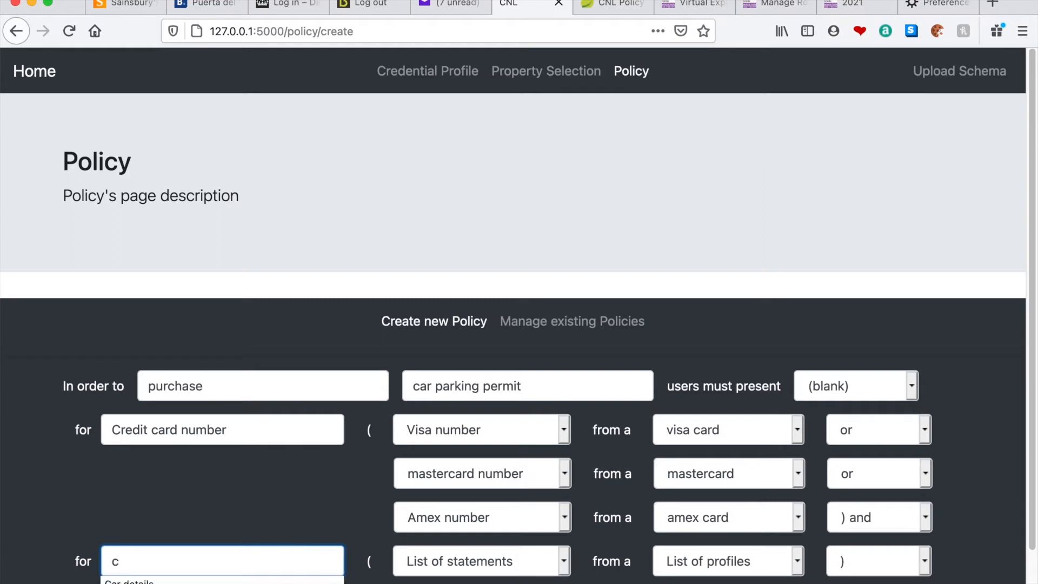
pyautogui.click(506, 576)
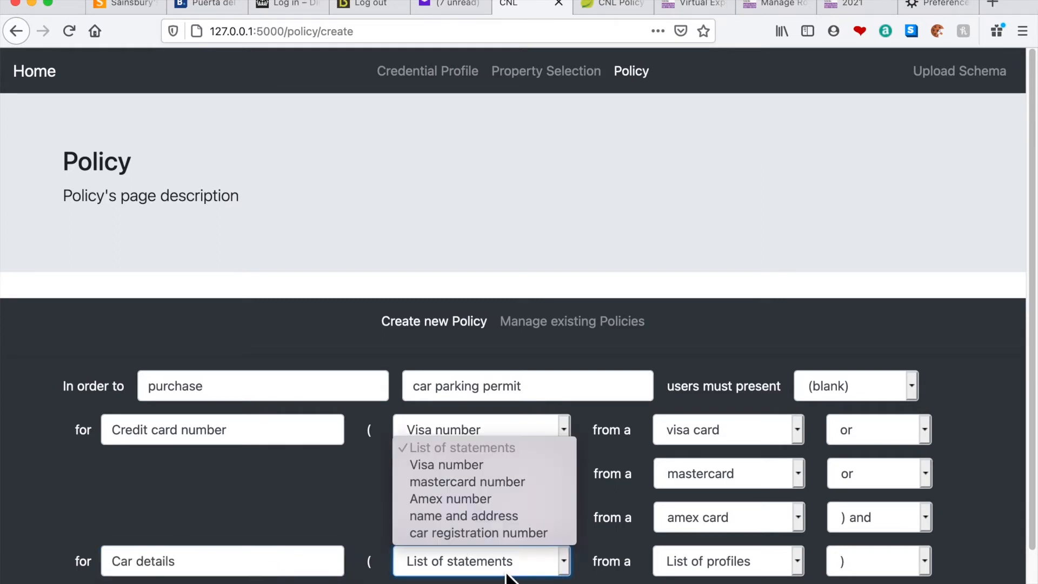
pyautogui.click(493, 537)
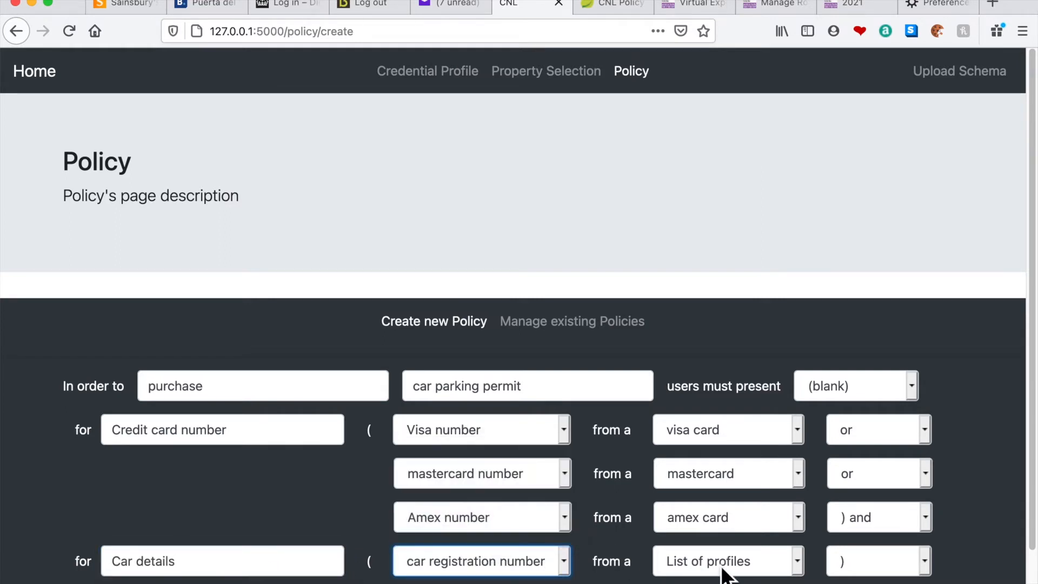
pyautogui.click(745, 573)
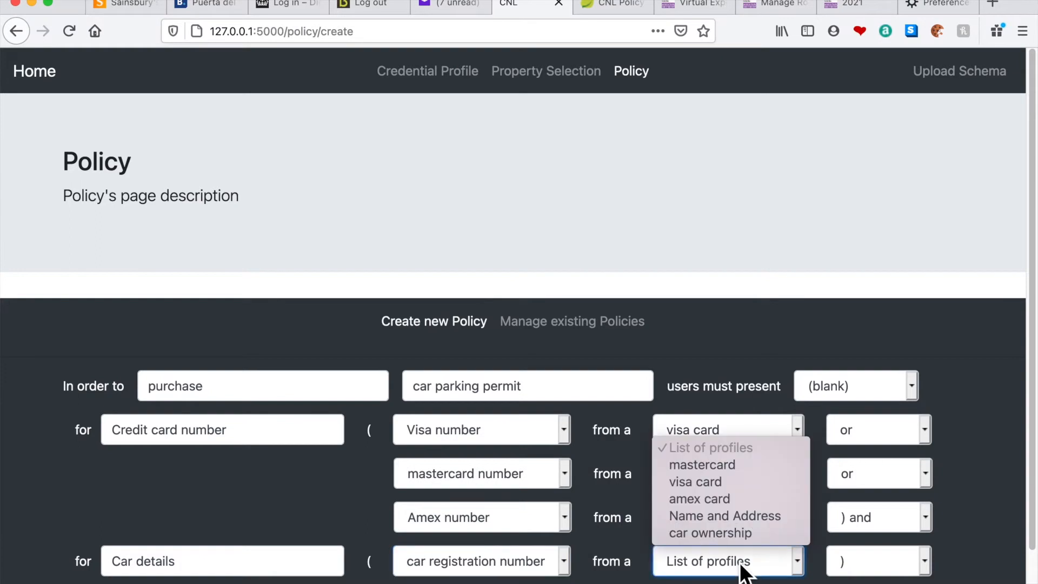
pyautogui.click(720, 535)
# Add another "and" requirement, "Name and address", for the name and address from a Name and Address credential, and submit the policy
pyautogui.click(889, 569)
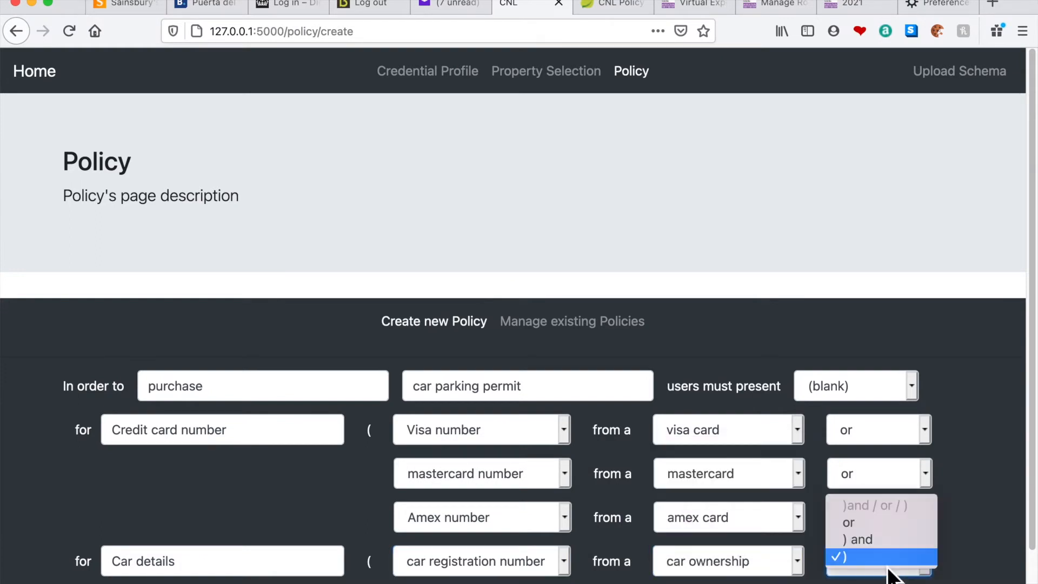
pyautogui.click(871, 539)
pyautogui.scroll(-1, 272, 562)
pyautogui.scroll(-3, 272, 557)
pyautogui.click(204, 521)
pyautogui.write('na')
pyautogui.click(189, 530)
pyautogui.click(465, 507)
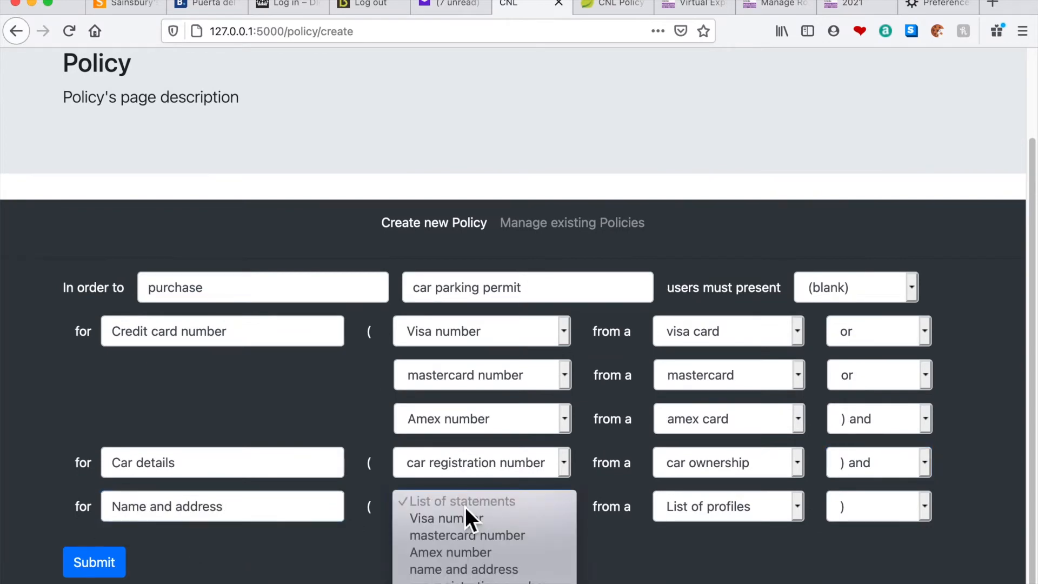
pyautogui.click(475, 569)
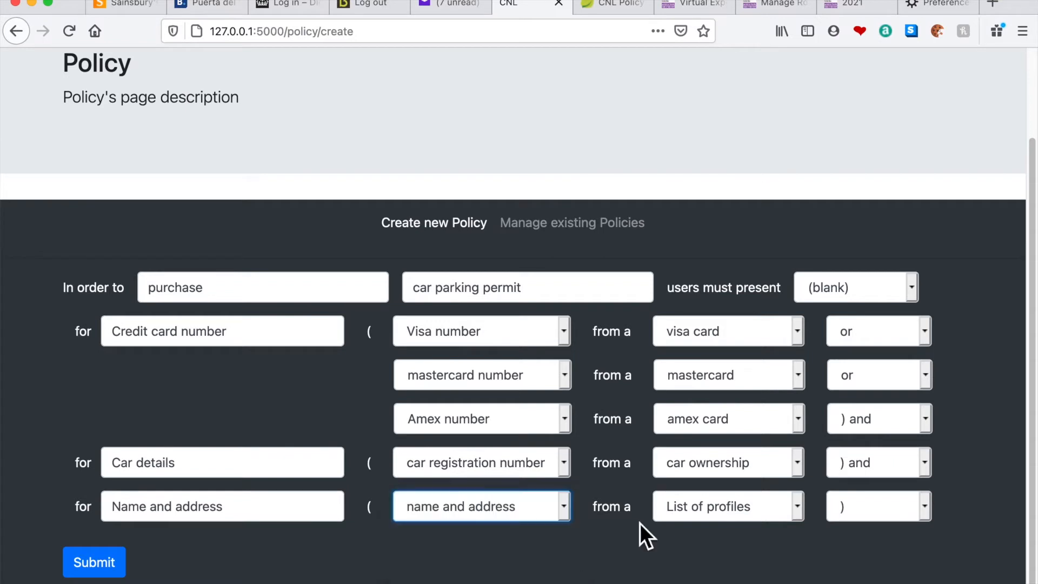
pyautogui.click(691, 517)
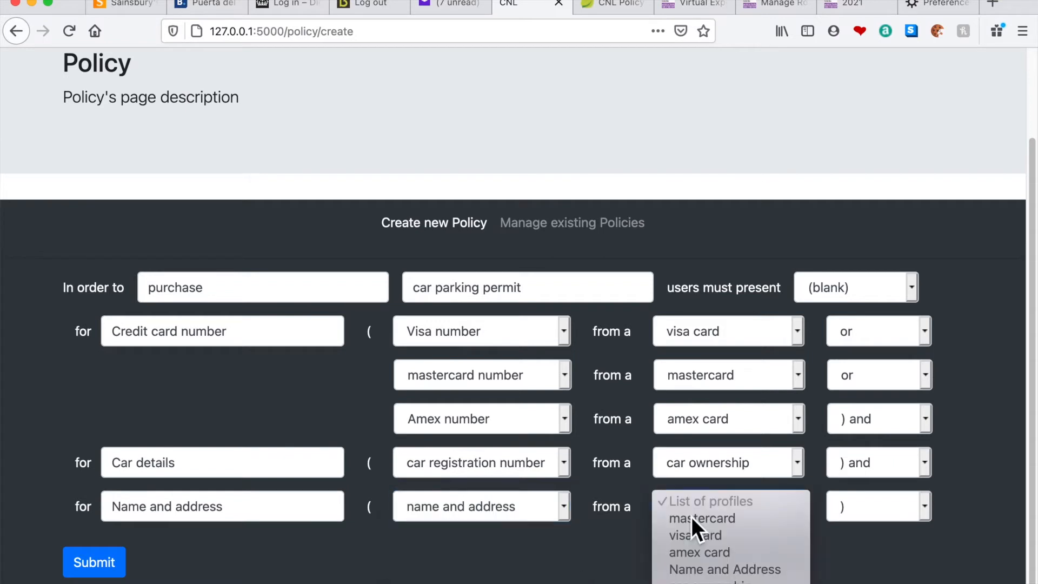
pyautogui.click(722, 569)
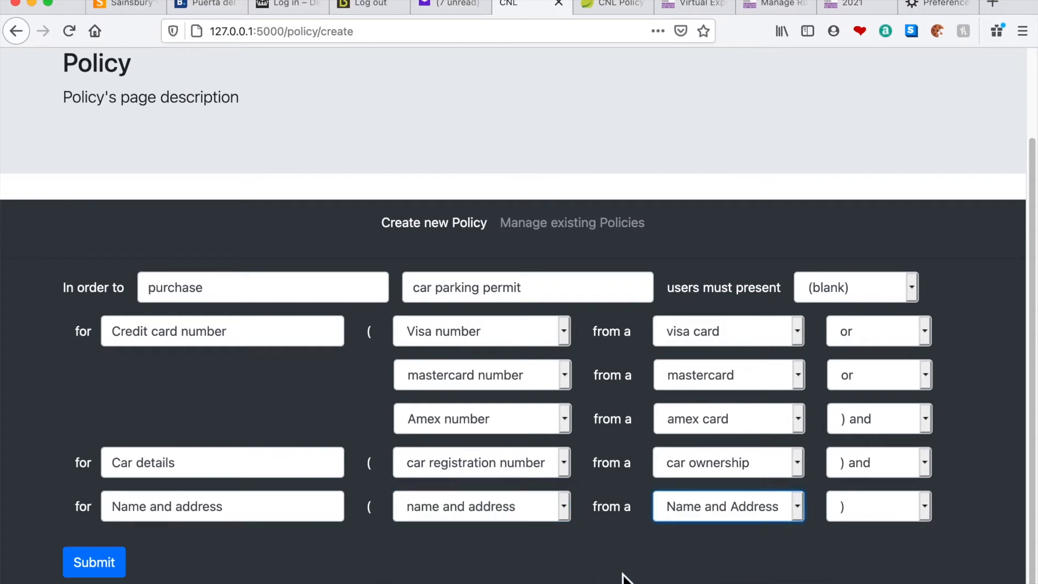
pyautogui.click(115, 569)
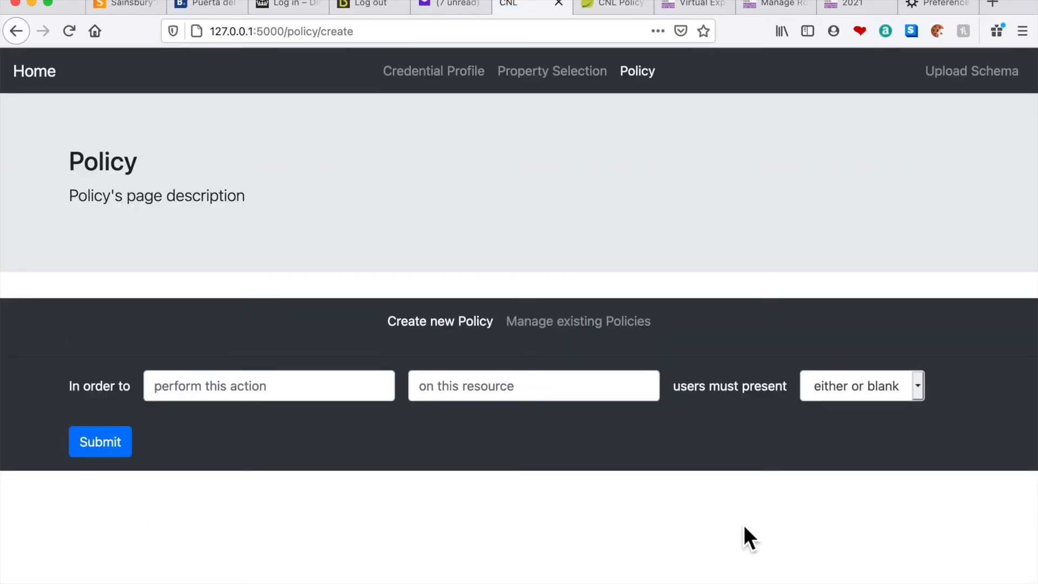
# Display the saved "purchase car parking permit" policy among the existing policies
pyautogui.click(579, 325)
pyautogui.click(323, 417)
pyautogui.click(303, 437)
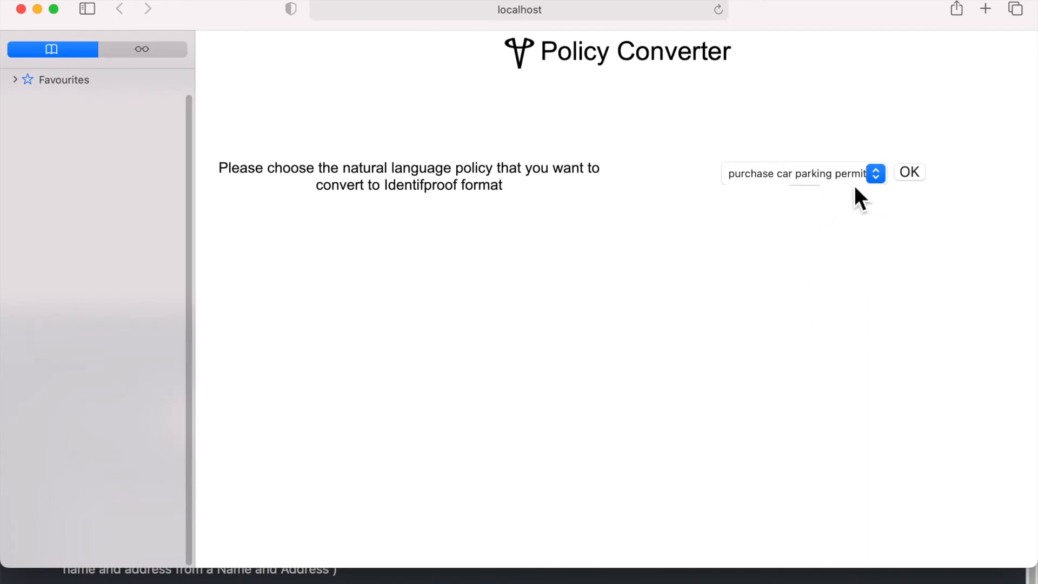
# In the Policy Converter, convert the natural language policy "purchase car parking permit" to Identifproof format
pyautogui.click(883, 180)
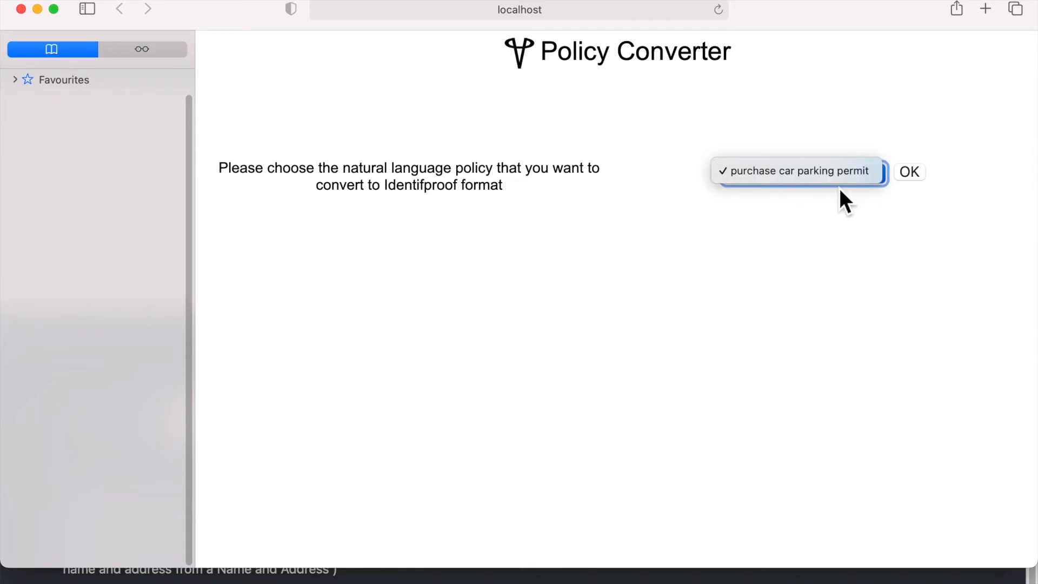
pyautogui.click(860, 228)
pyautogui.click(909, 174)
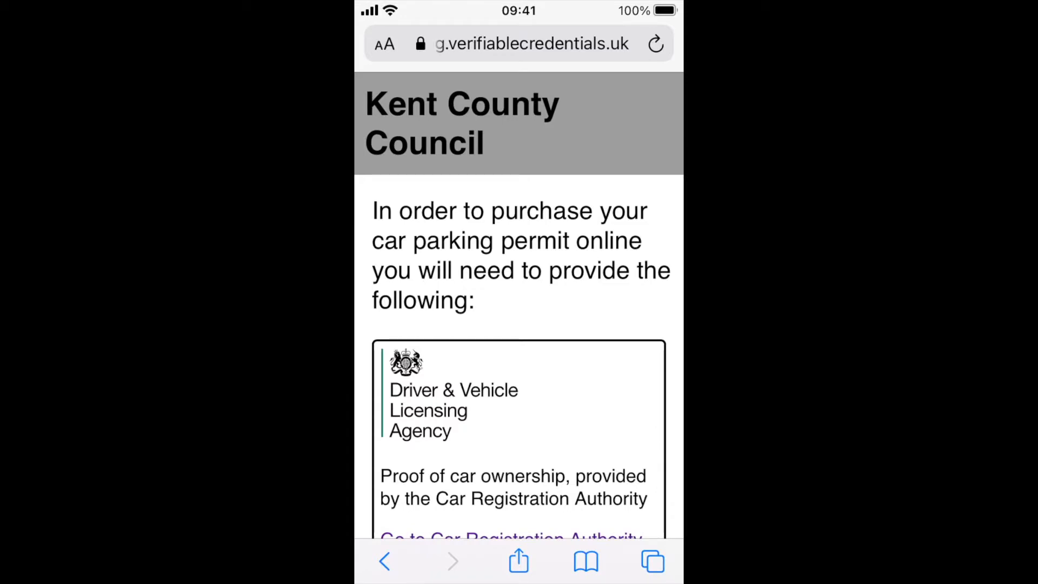
# On the Kent County Council parking permit page, proceed to purchase and allow the request to open in VCWallet
pyautogui.scroll(-15, 519, 303)
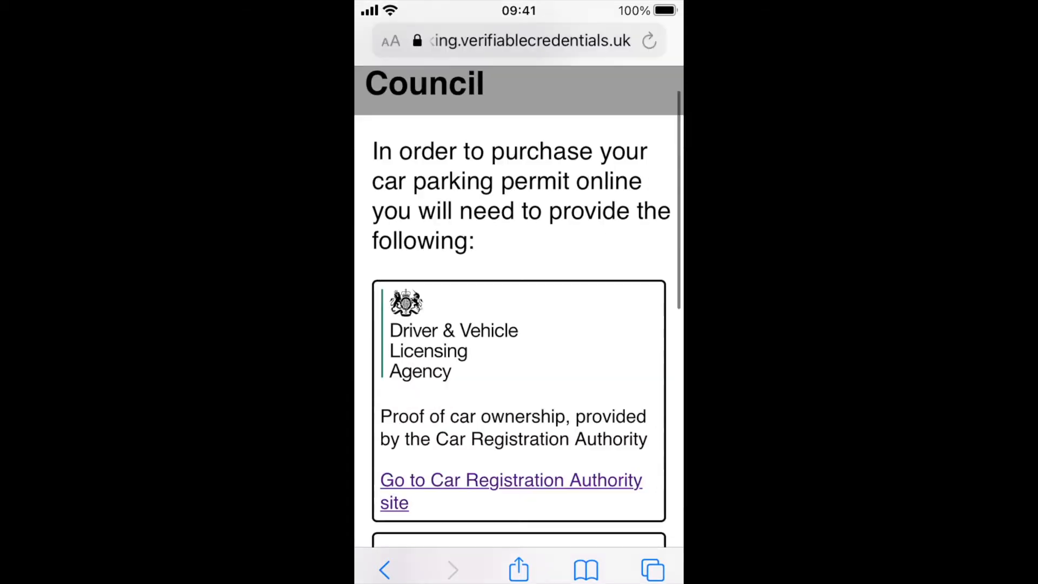
pyautogui.click(519, 507)
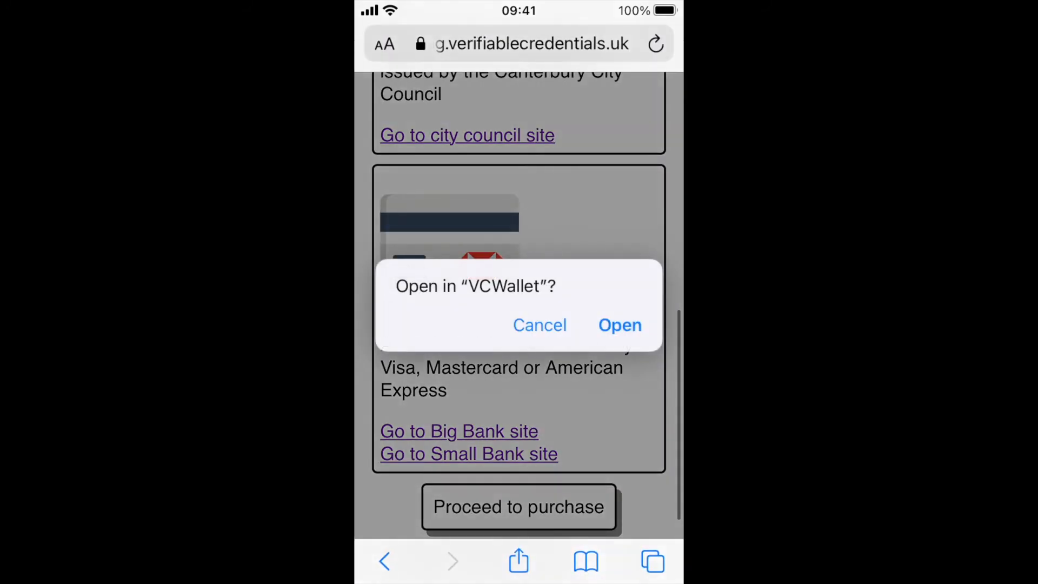
pyautogui.click(620, 325)
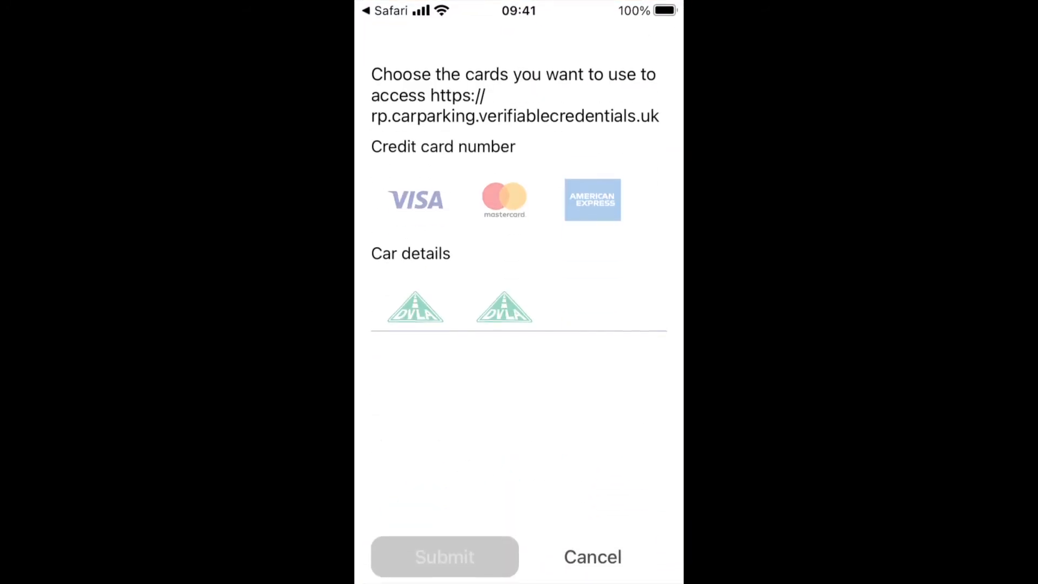
# Present the American Express card, the first DVLA car credential and the Canterbury City Council name and address credential to the parking site
pyautogui.click(415, 199)
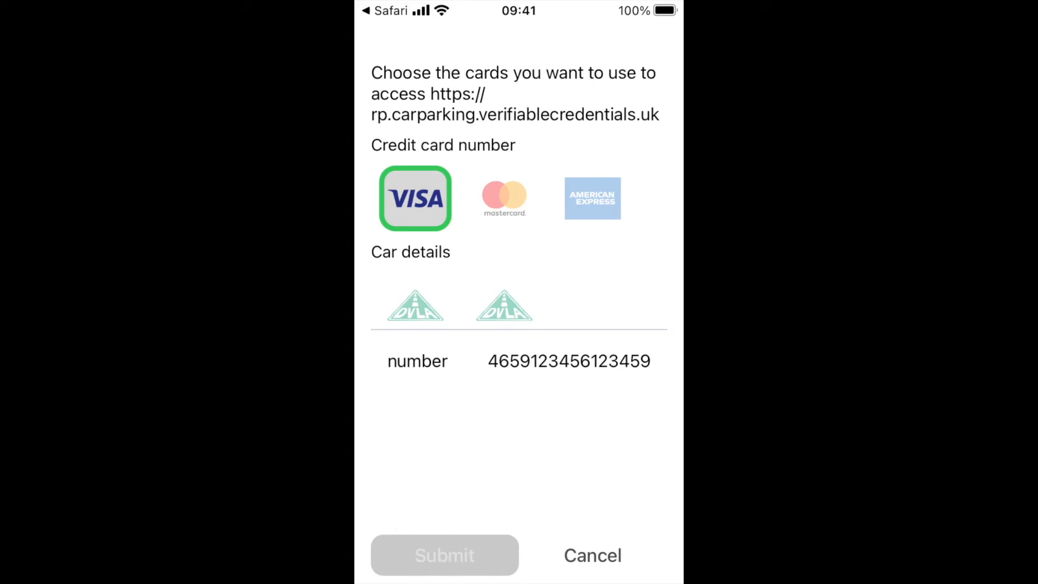
pyautogui.click(504, 199)
pyautogui.click(593, 199)
pyautogui.click(415, 305)
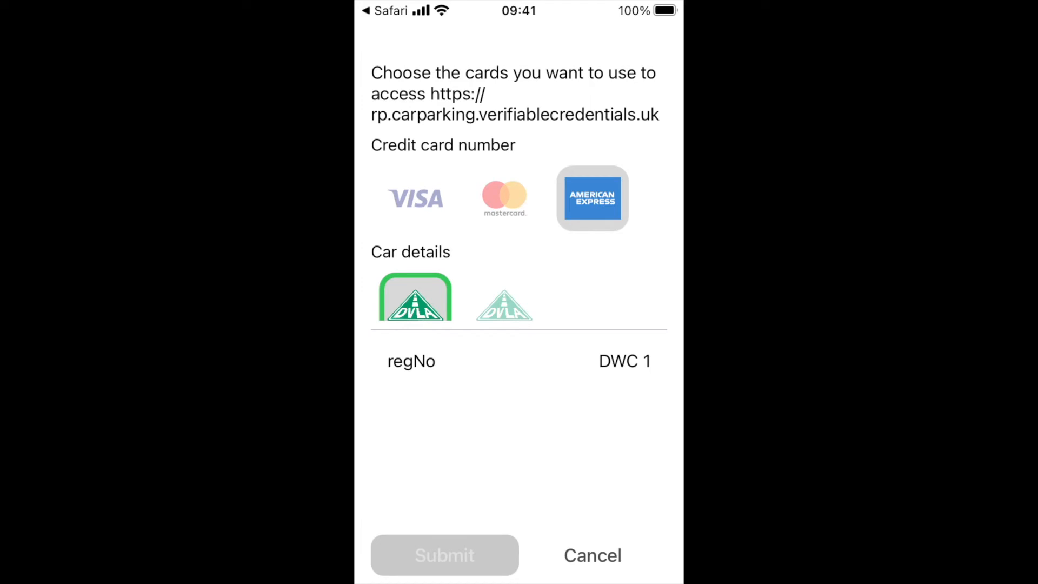
pyautogui.scroll(-3, 518, 226)
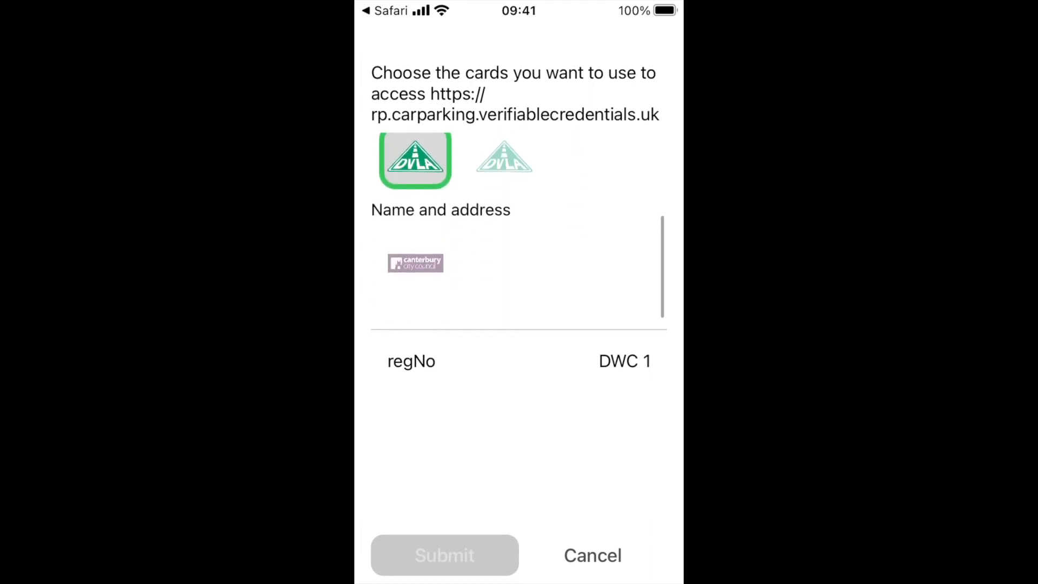
pyautogui.click(415, 264)
pyautogui.scroll(-3, 519, 433)
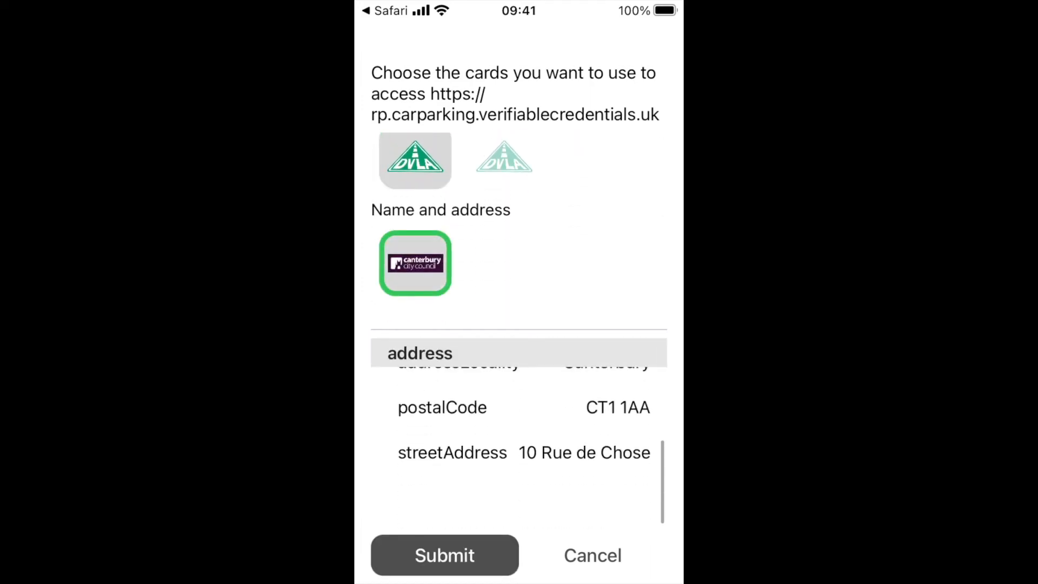
pyautogui.click(444, 555)
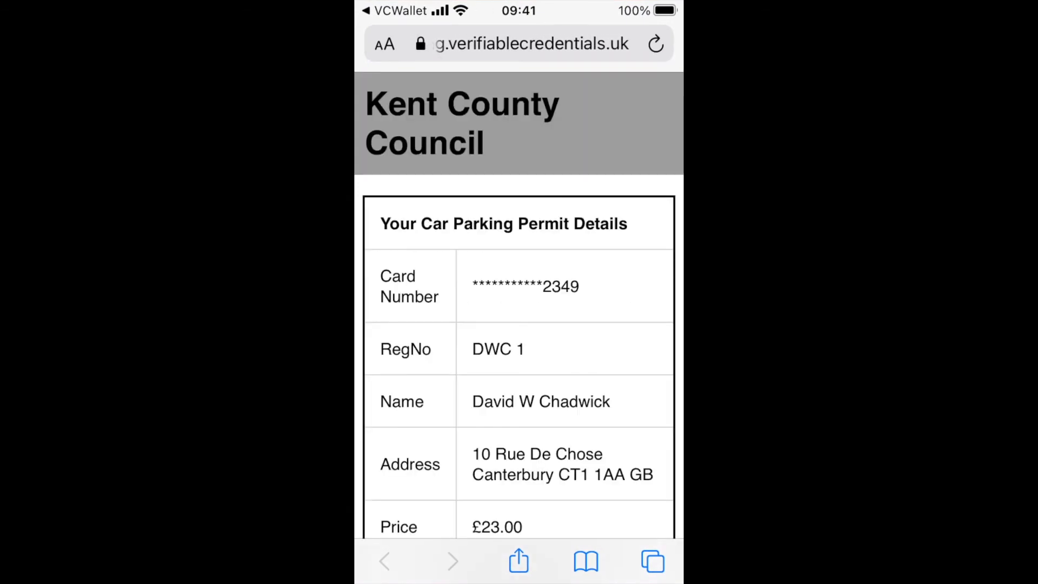
# Complete the car parking permit purchase from the permit details page
pyautogui.scroll(-2, 519, 324)
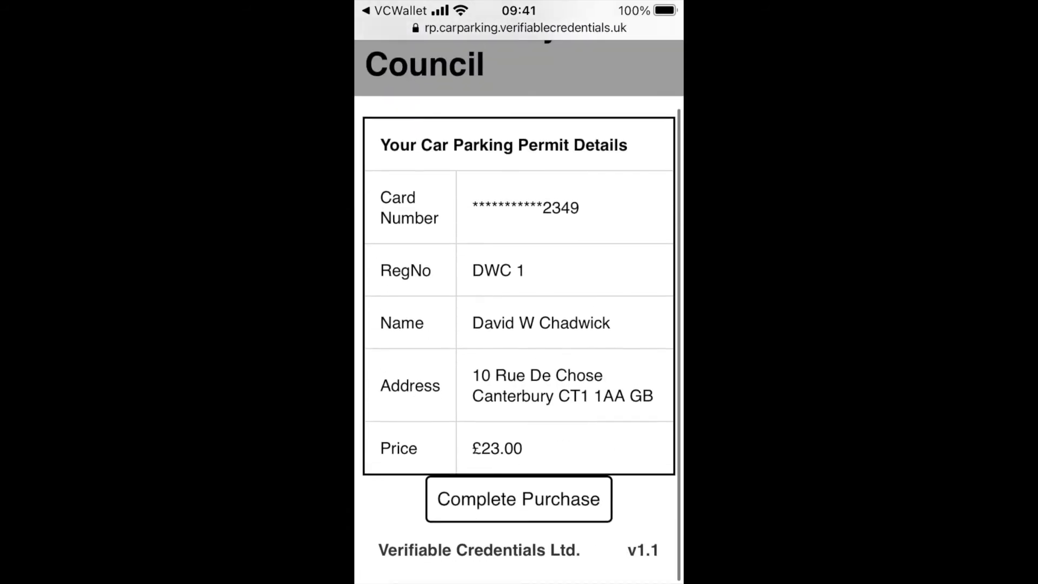
pyautogui.click(519, 506)
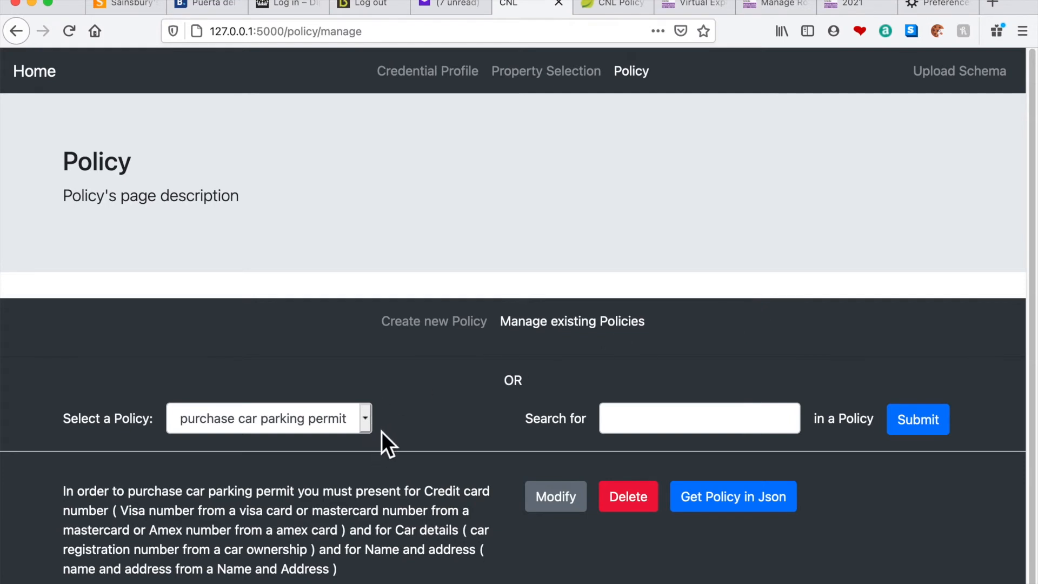
# Back in the policy manager, delete the "purchase car parking permit" policy
pyautogui.click(643, 509)
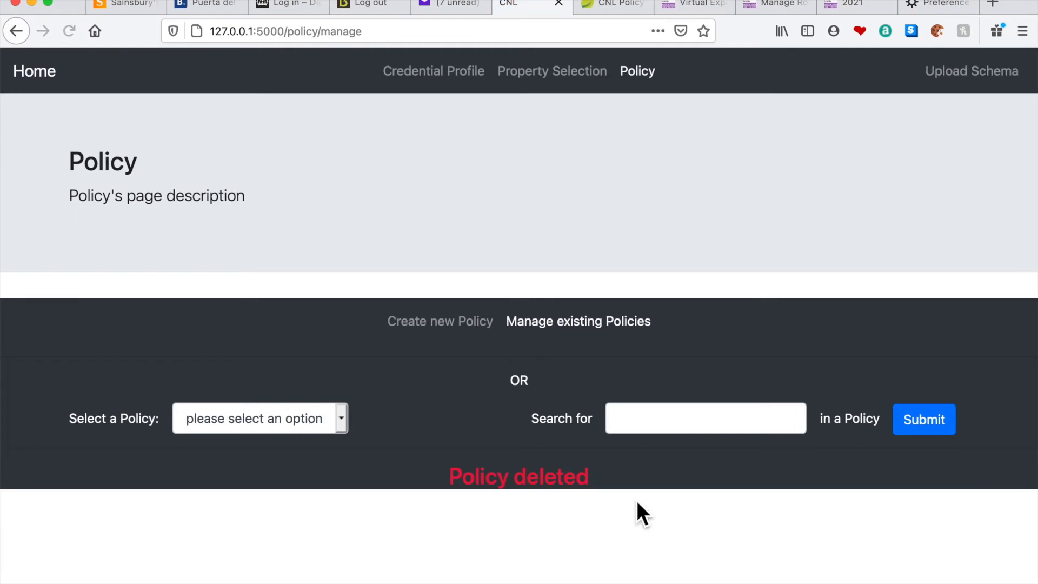
# Create a credential profile named "self issued Amex card" with issuer self and credential type AmexCard
pyautogui.click(433, 71)
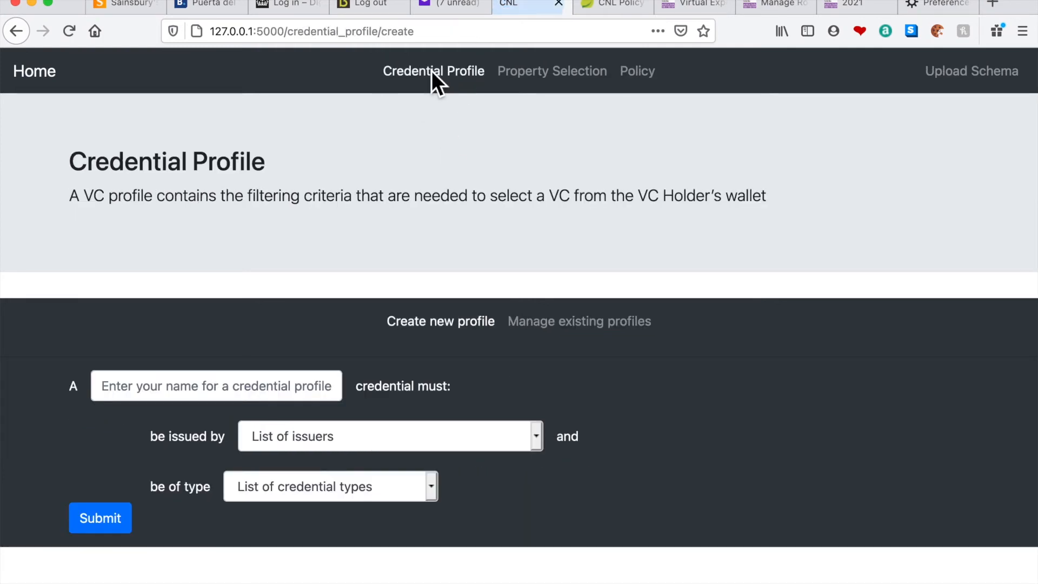
pyautogui.click(218, 386)
pyautogui.write('Se')
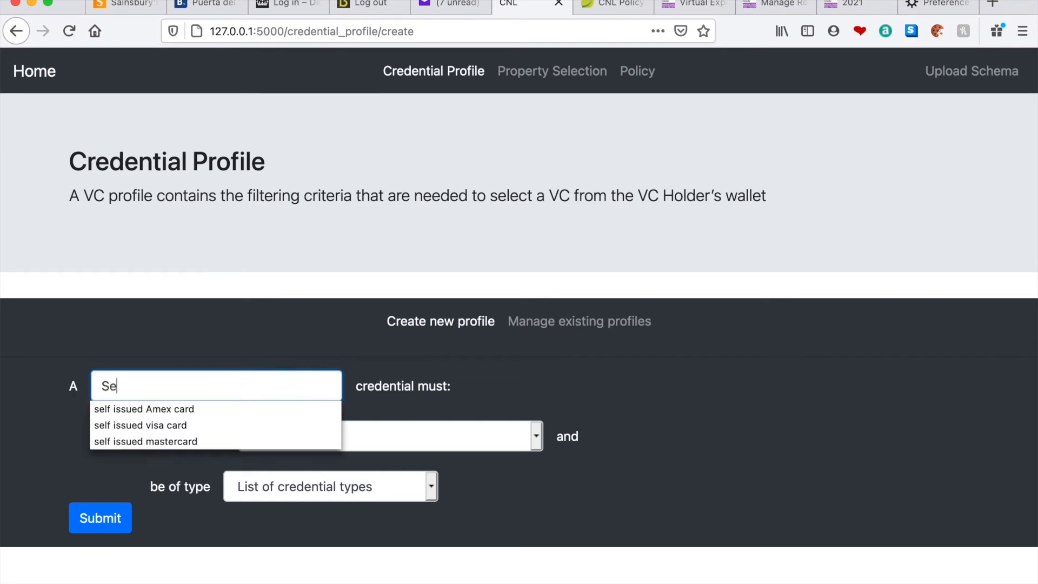
pyautogui.click(184, 411)
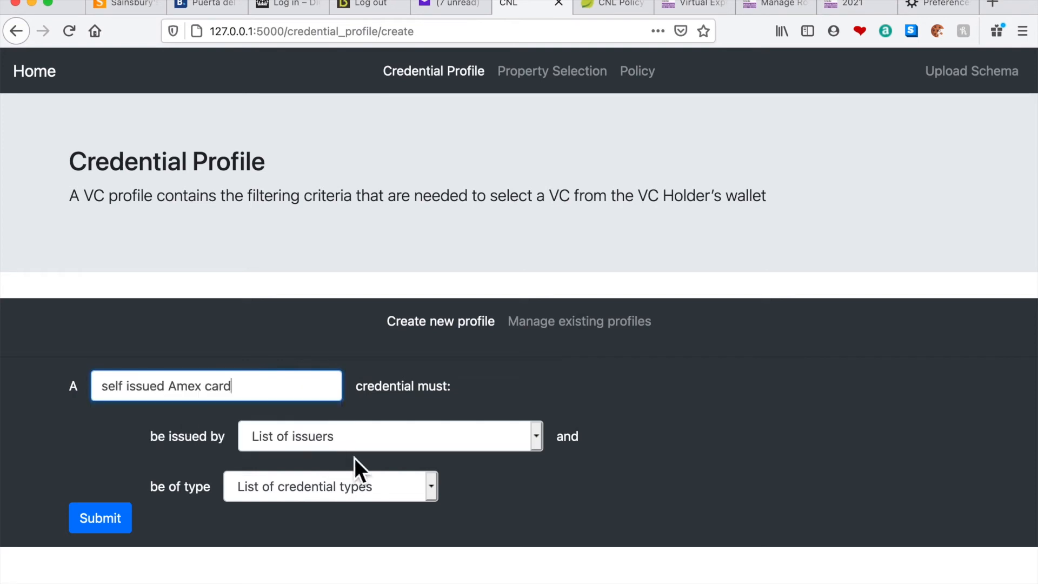
pyautogui.click(409, 442)
pyautogui.click(300, 454)
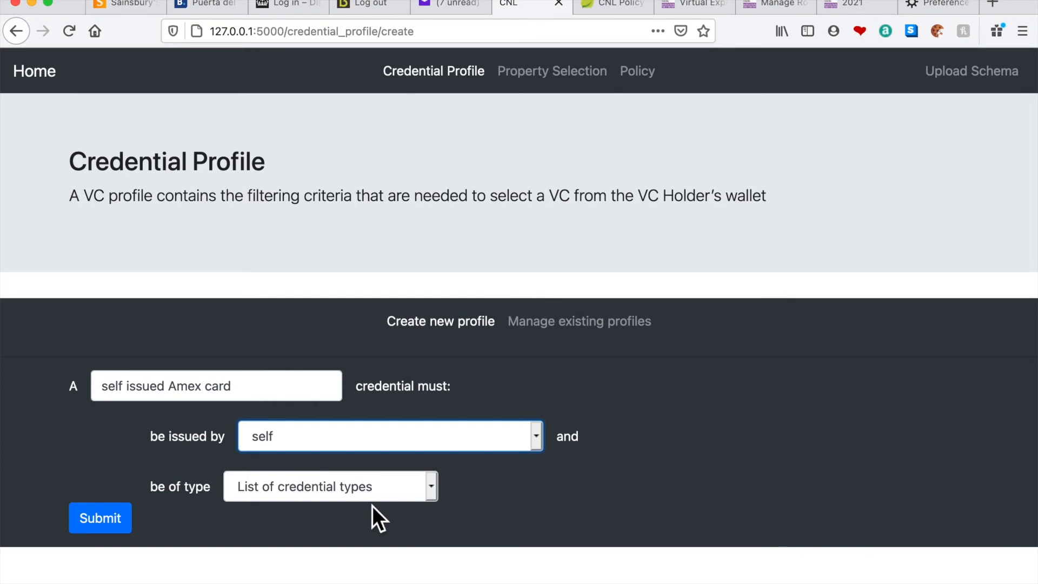
pyautogui.click(430, 489)
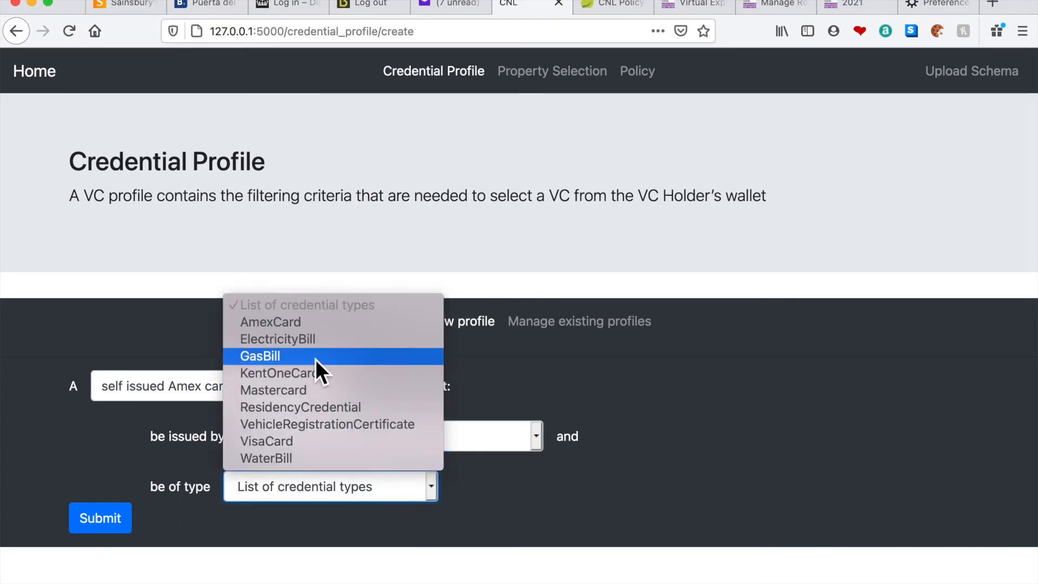
pyautogui.click(316, 327)
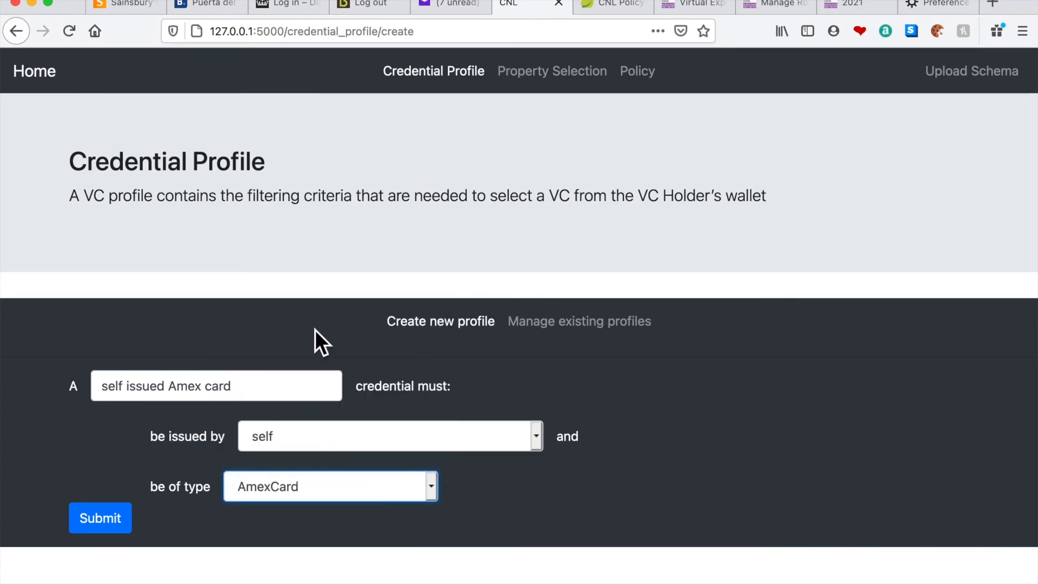
pyautogui.click(107, 520)
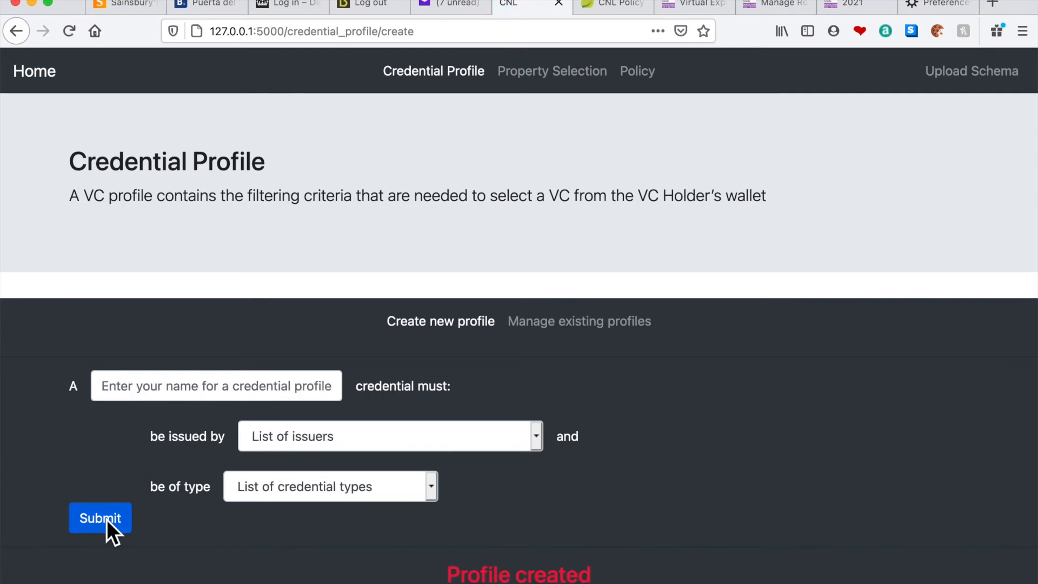
# Add the credentialSubject.keeper property to the existing "car registration number" selective disclosure statement and submit it
pyautogui.click(560, 86)
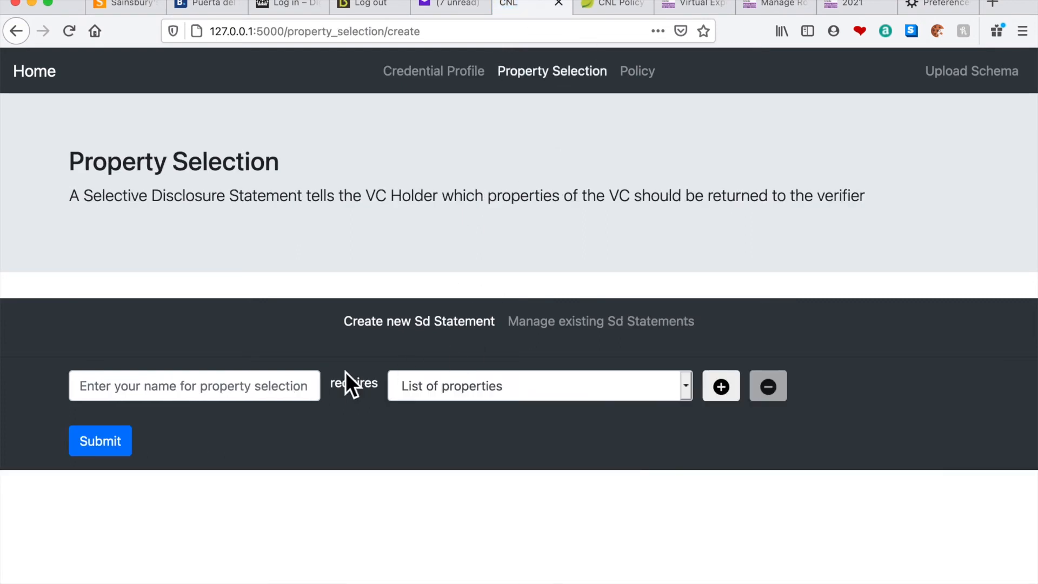
pyautogui.click(586, 323)
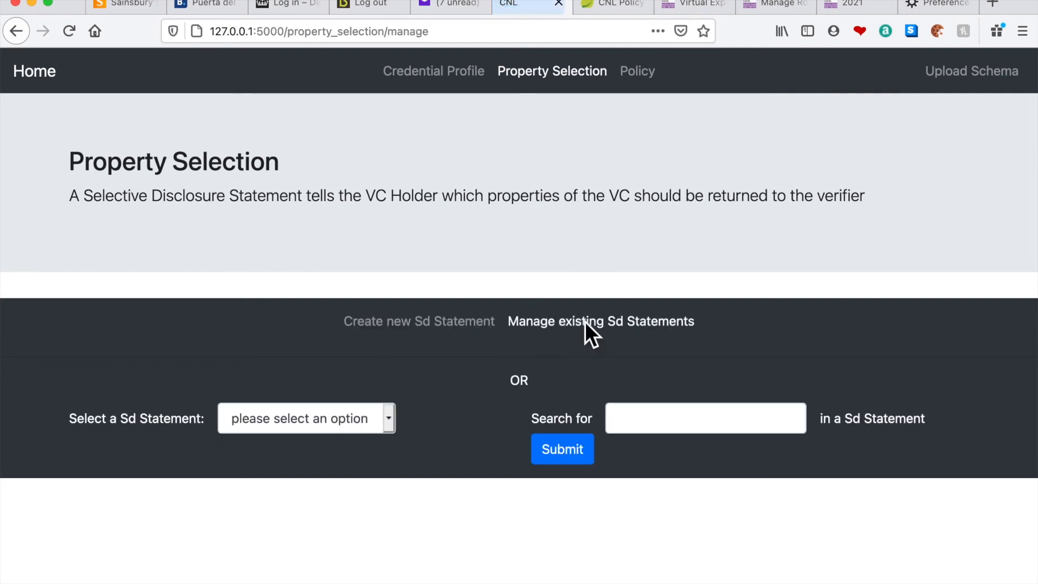
pyautogui.click(390, 420)
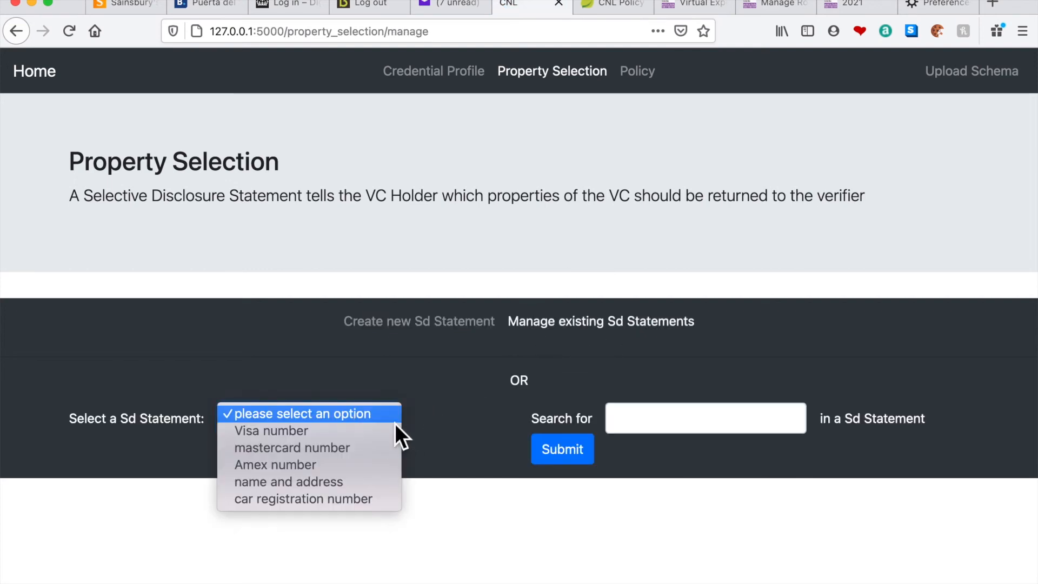
pyautogui.click(354, 501)
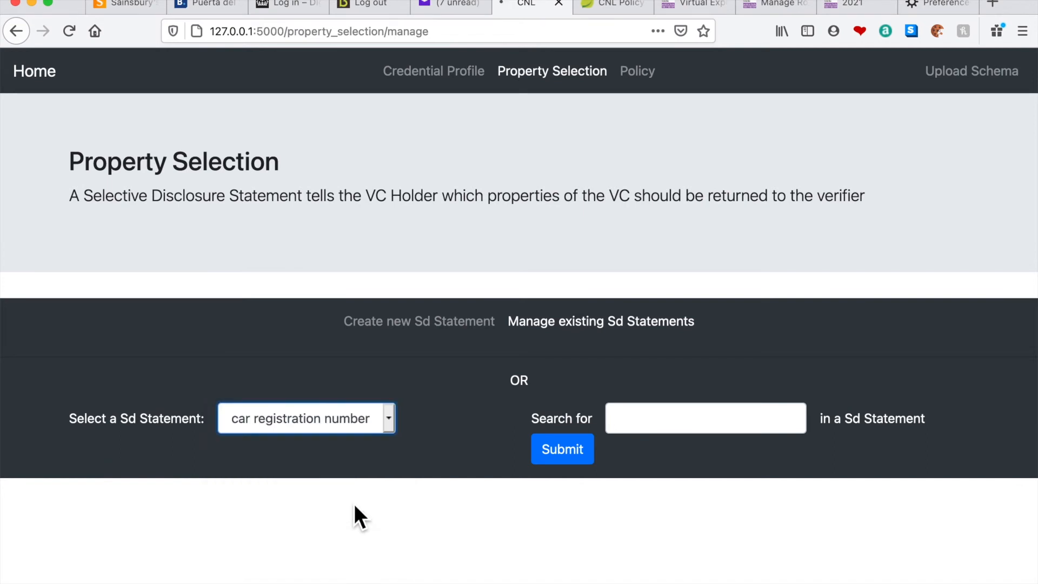
pyautogui.click(556, 527)
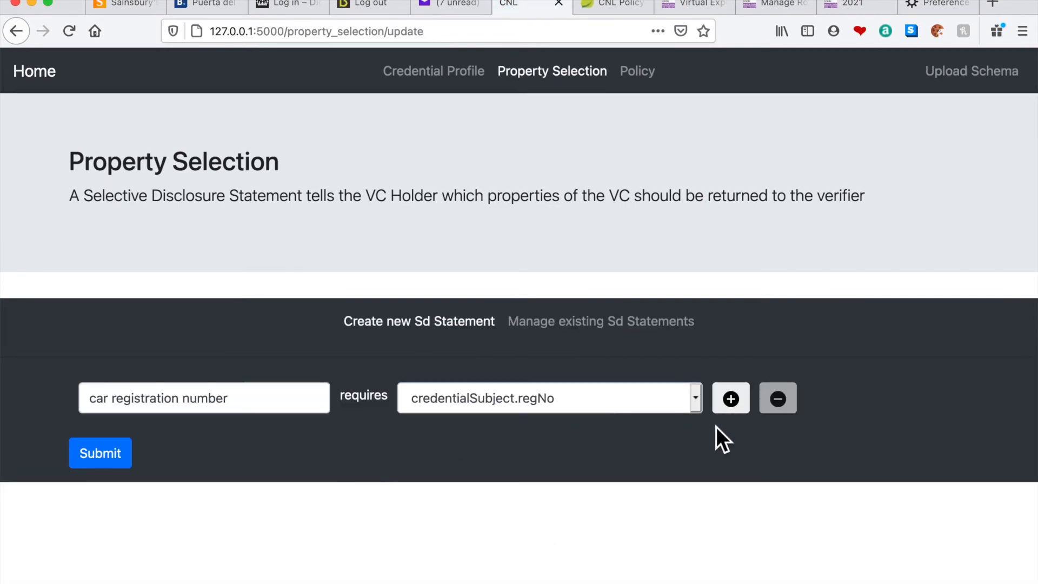
pyautogui.click(737, 409)
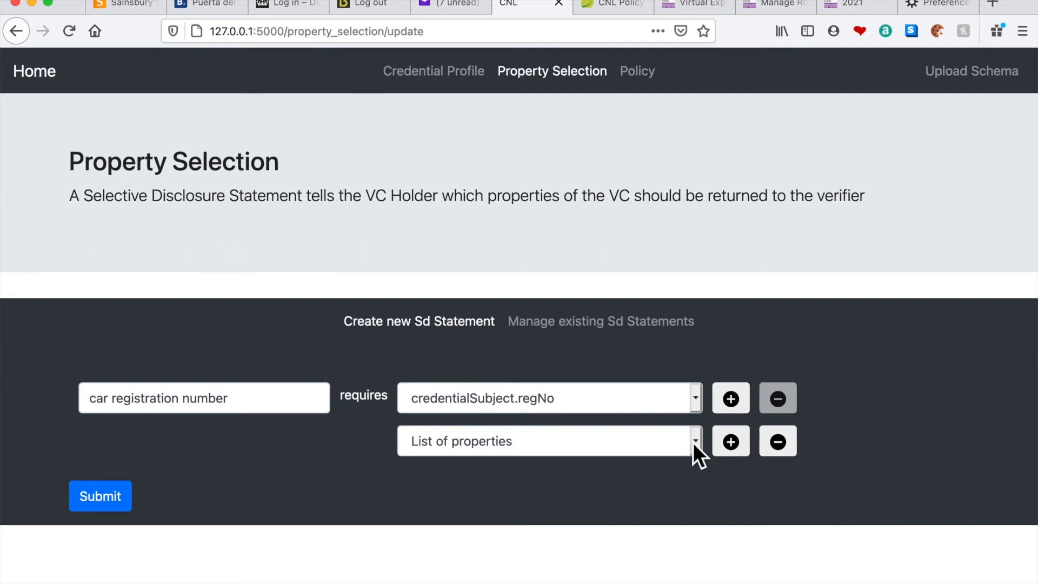
pyautogui.click(696, 442)
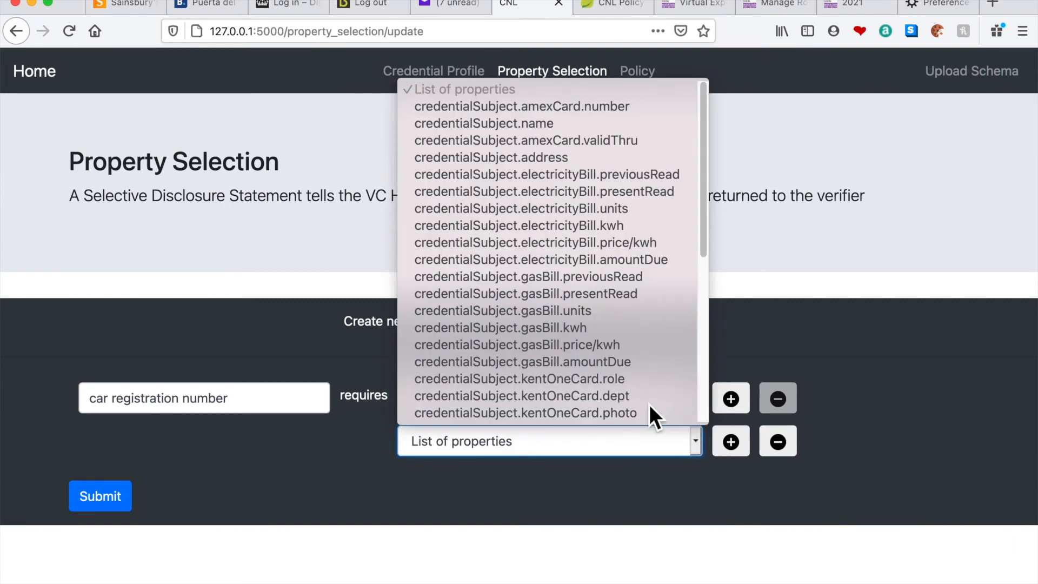
pyautogui.scroll(-3, 591, 359)
pyautogui.scroll(-3, 591, 358)
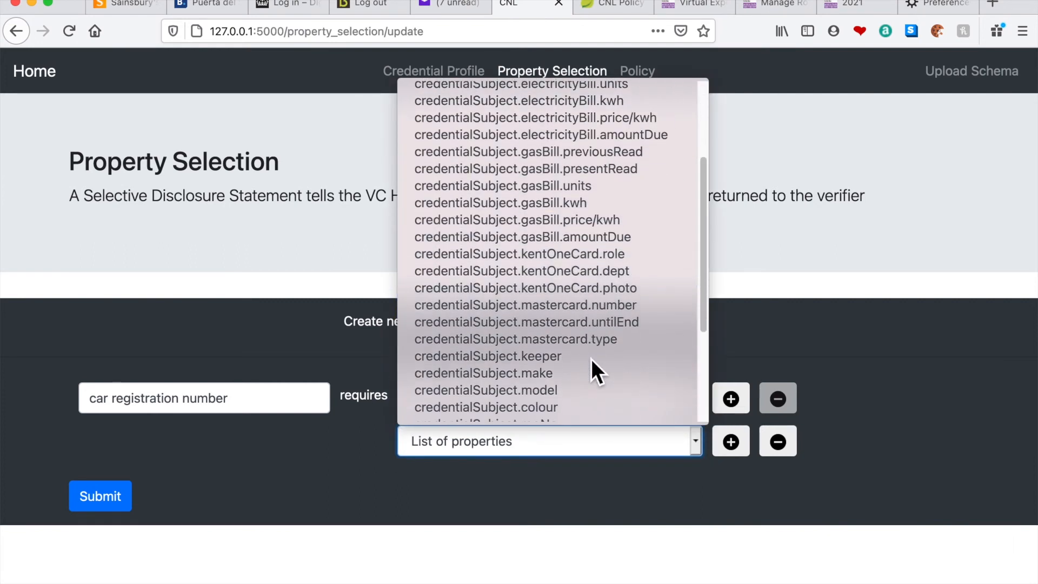
pyautogui.click(545, 358)
pyautogui.click(111, 503)
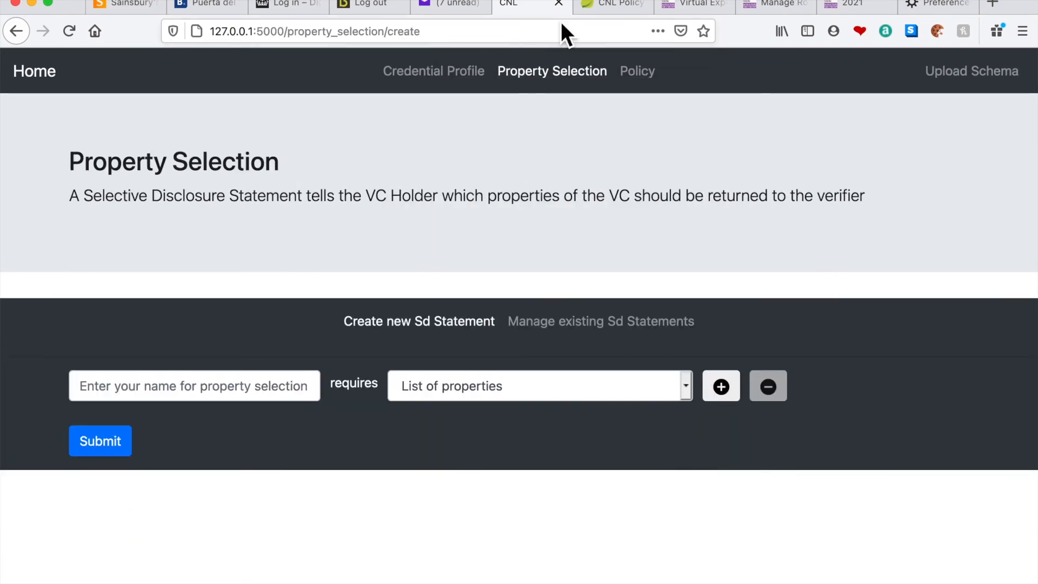
# Start a new policy with action "purchase", resource "car parking permit" and the (blank) option for what users must present
pyautogui.click(639, 75)
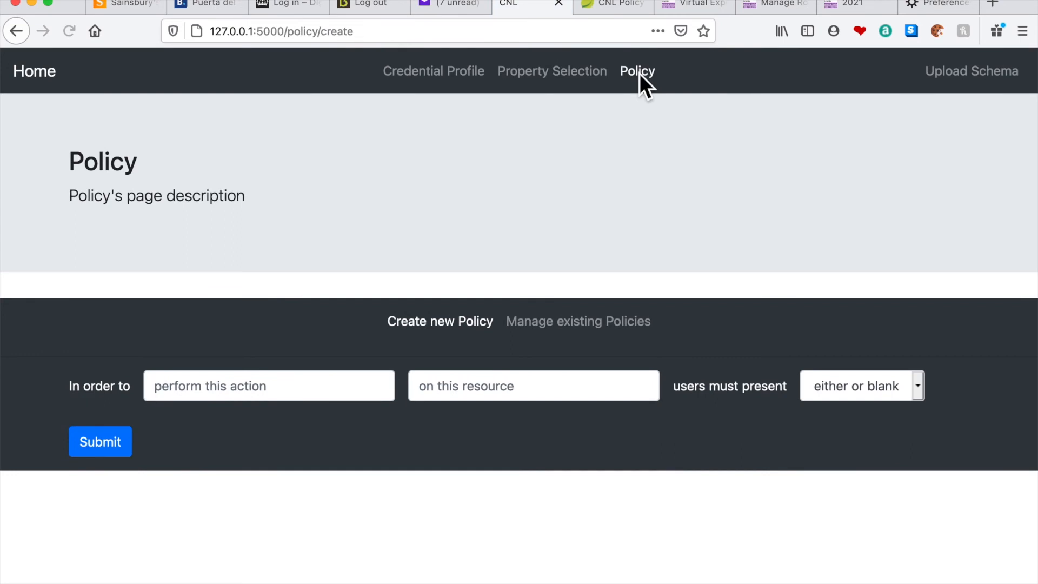
pyautogui.click(279, 398)
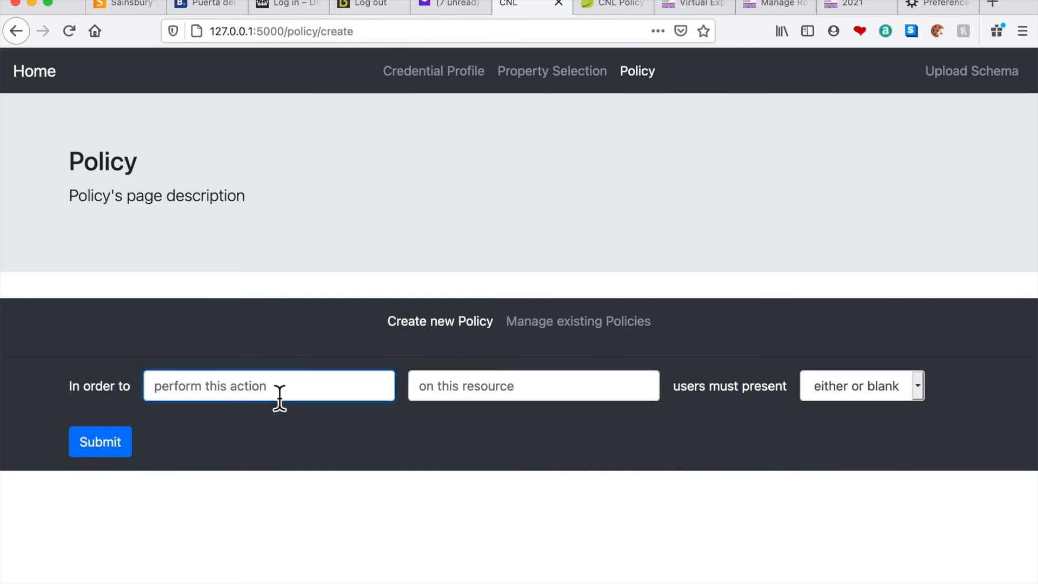
pyautogui.write('p')
pyautogui.click(239, 410)
pyautogui.click(429, 394)
pyautogui.write('c')
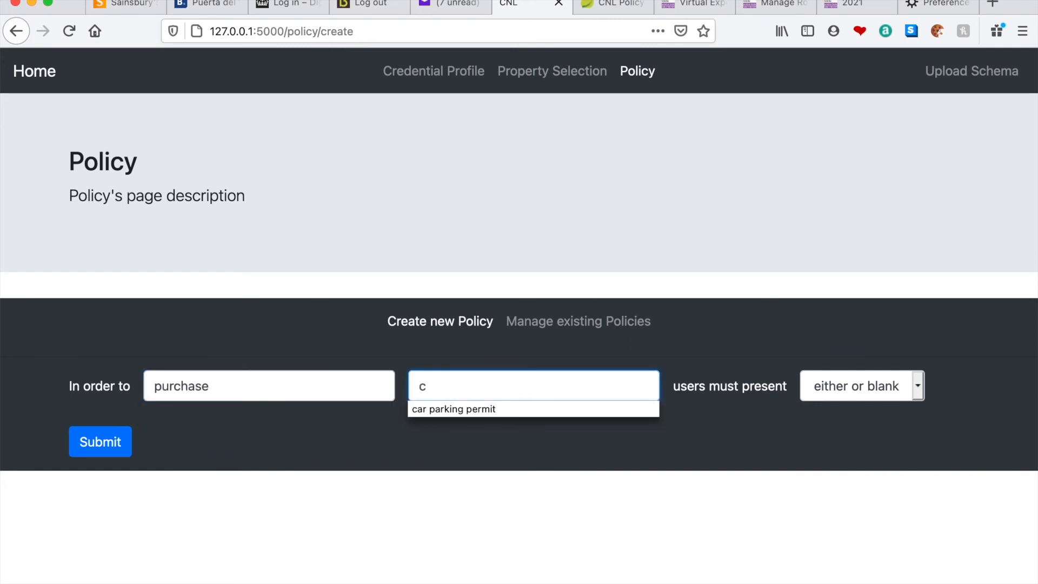
pyautogui.click(432, 411)
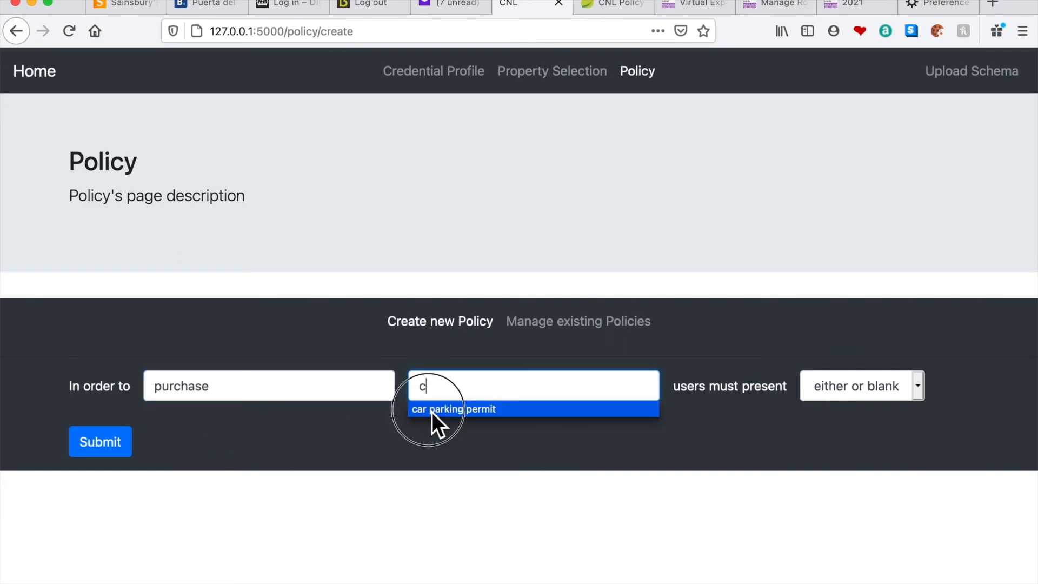
pyautogui.click(898, 384)
pyautogui.click(850, 416)
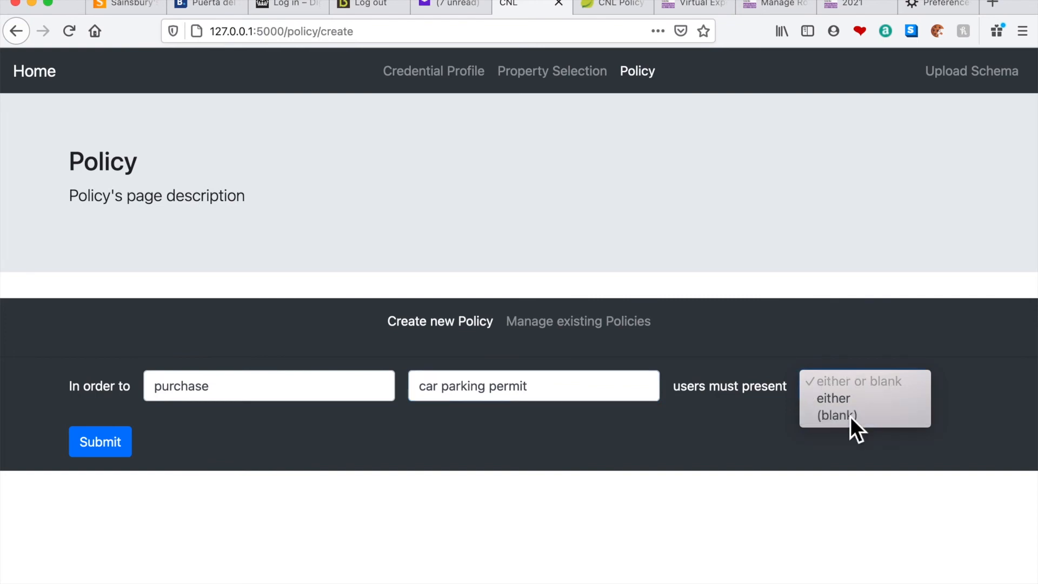
# Define the first requirement for "self issued card" as Amex number from the amex card profile, continued with ") and"
pyautogui.click(210, 439)
pyautogui.click(250, 437)
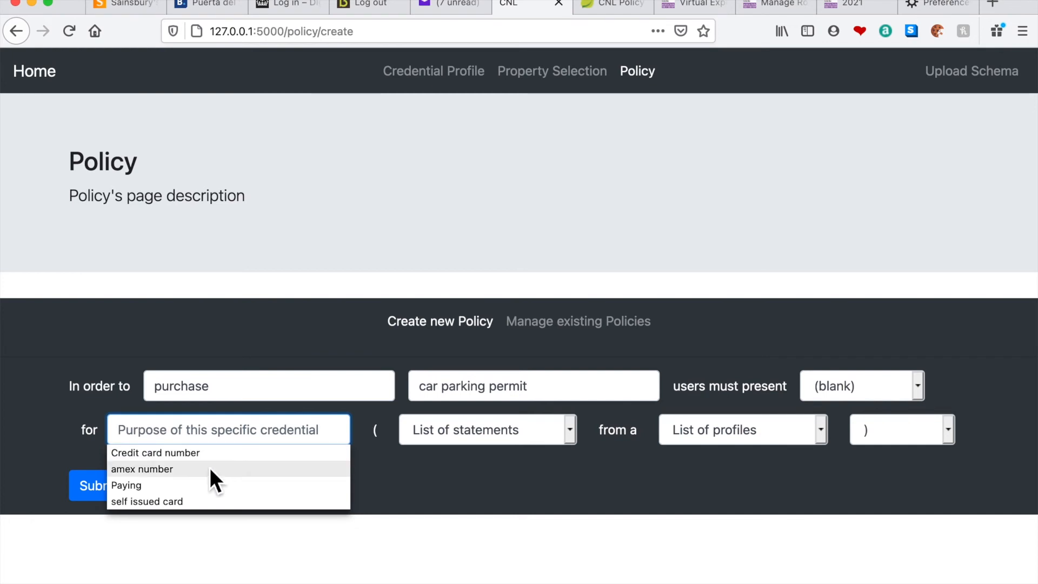
pyautogui.click(182, 501)
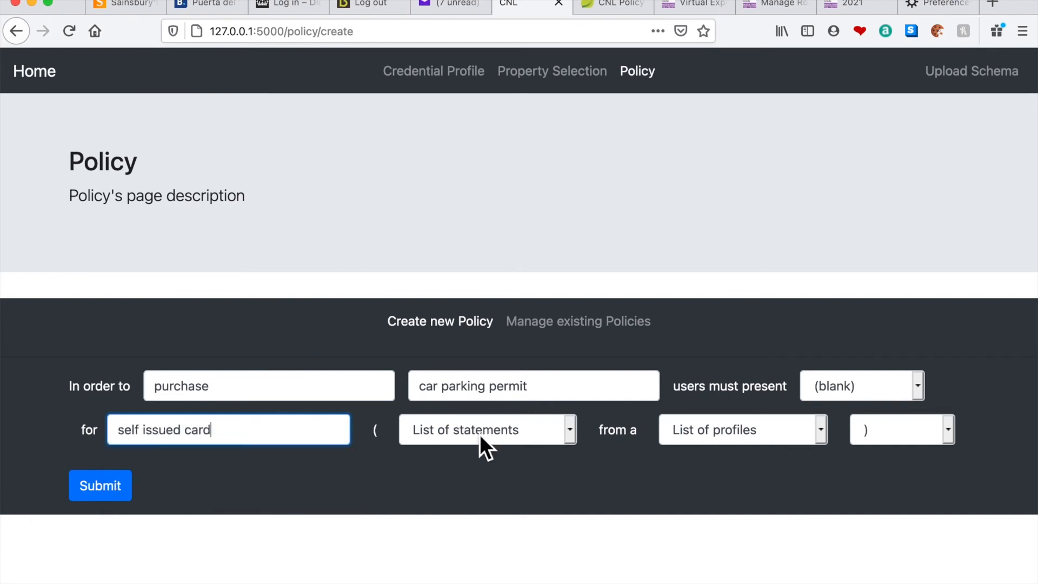
pyautogui.click(479, 433)
pyautogui.click(467, 477)
pyautogui.click(752, 436)
pyautogui.click(727, 479)
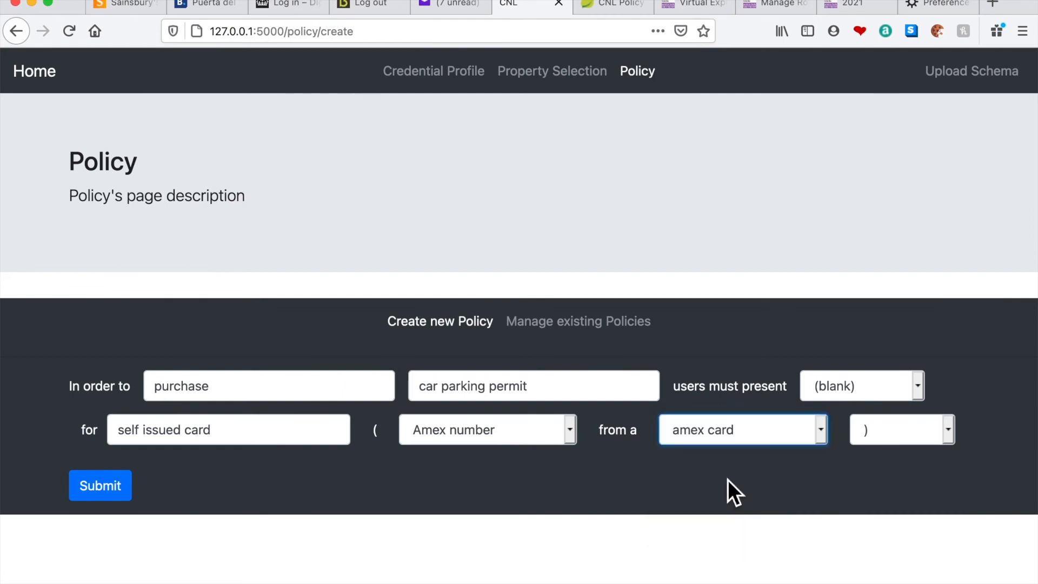
pyautogui.click(893, 430)
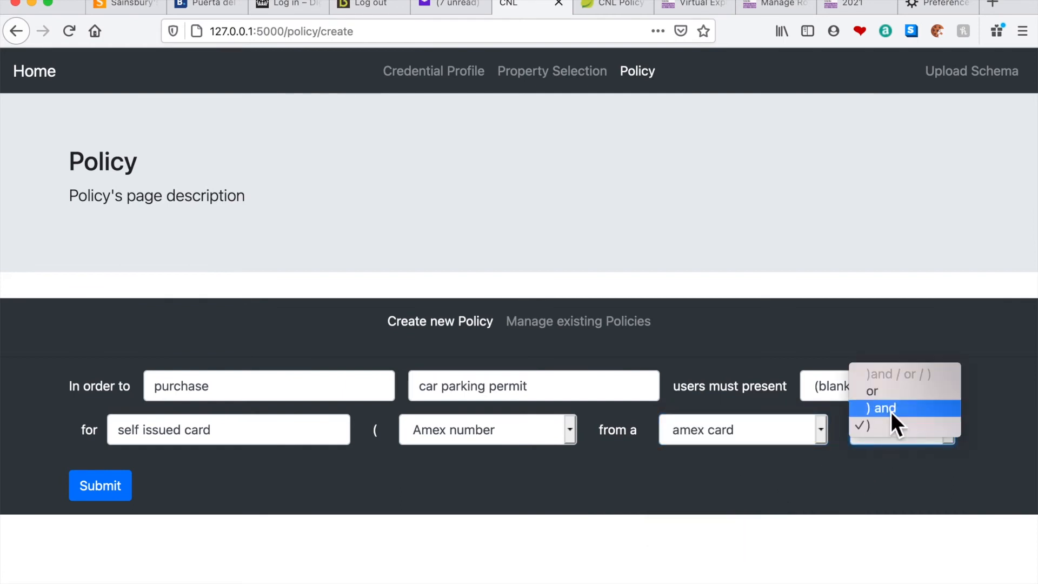
pyautogui.click(891, 409)
# Define the second requirement for "Car details" as car registration number from the car ownership profile, continued with ") and"
pyautogui.click(296, 482)
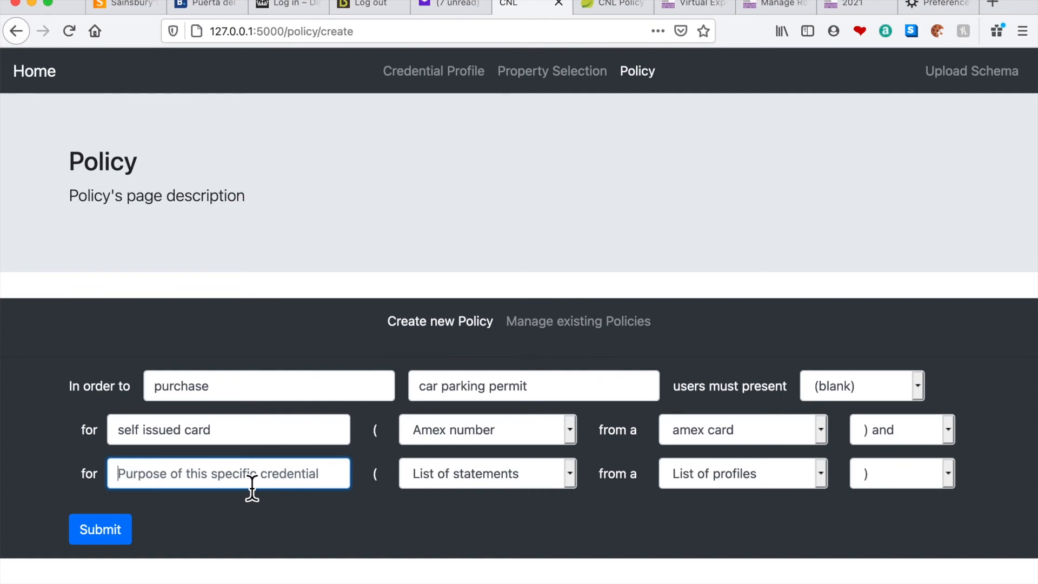
pyautogui.write('c')
pyautogui.click(175, 495)
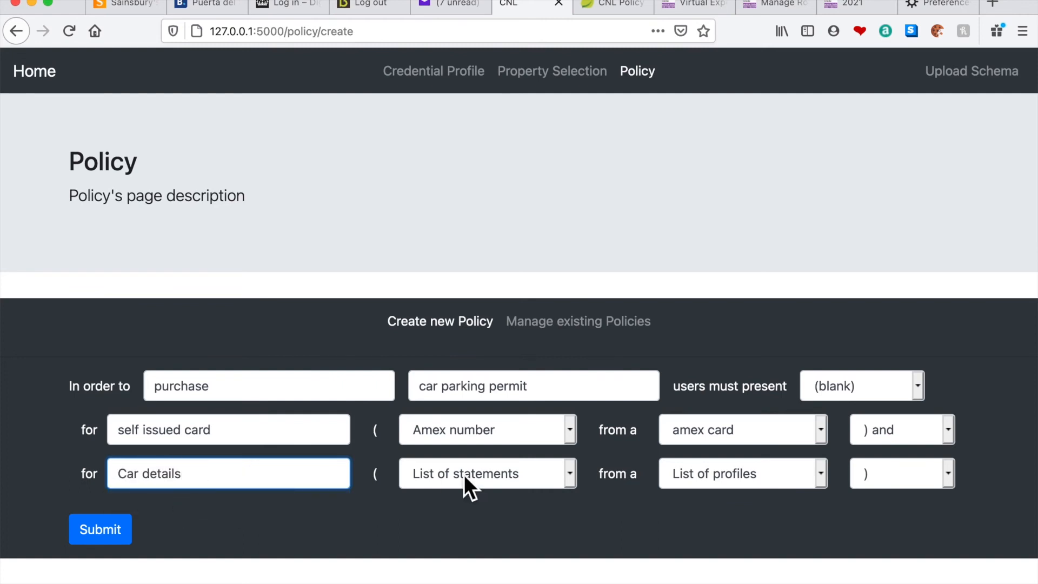
pyautogui.click(464, 474)
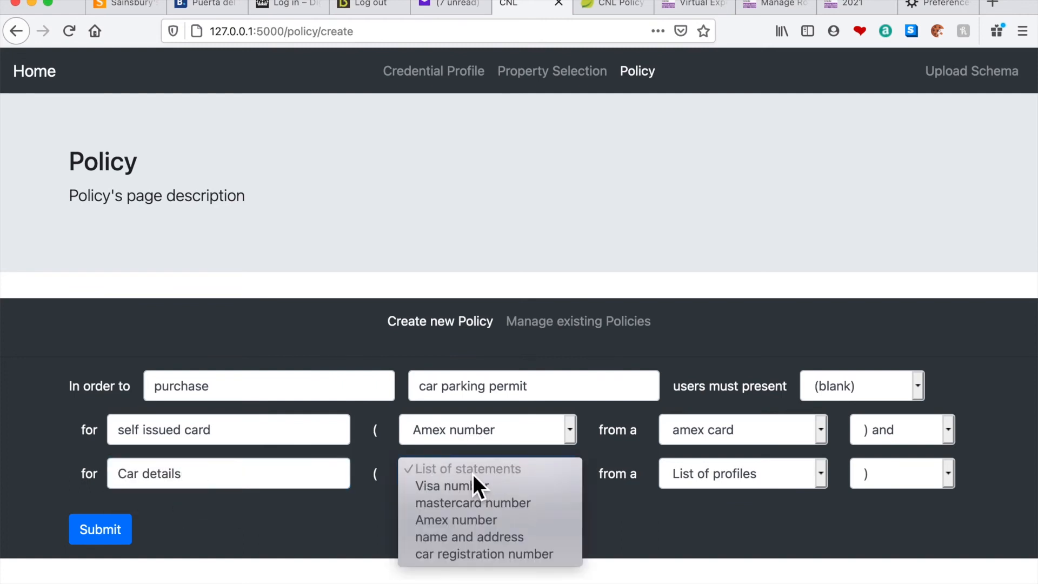
pyautogui.click(482, 554)
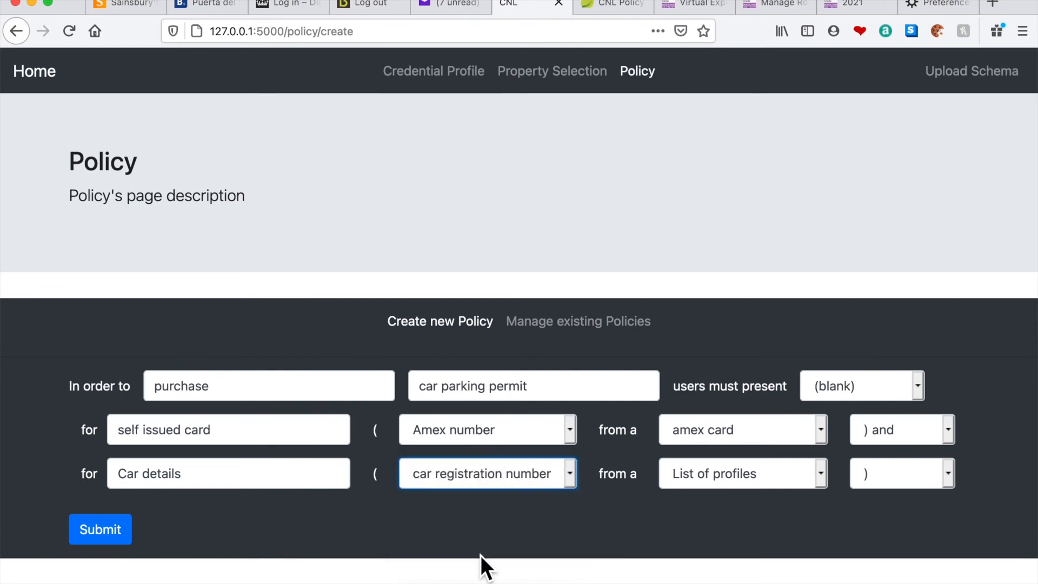
pyautogui.click(777, 478)
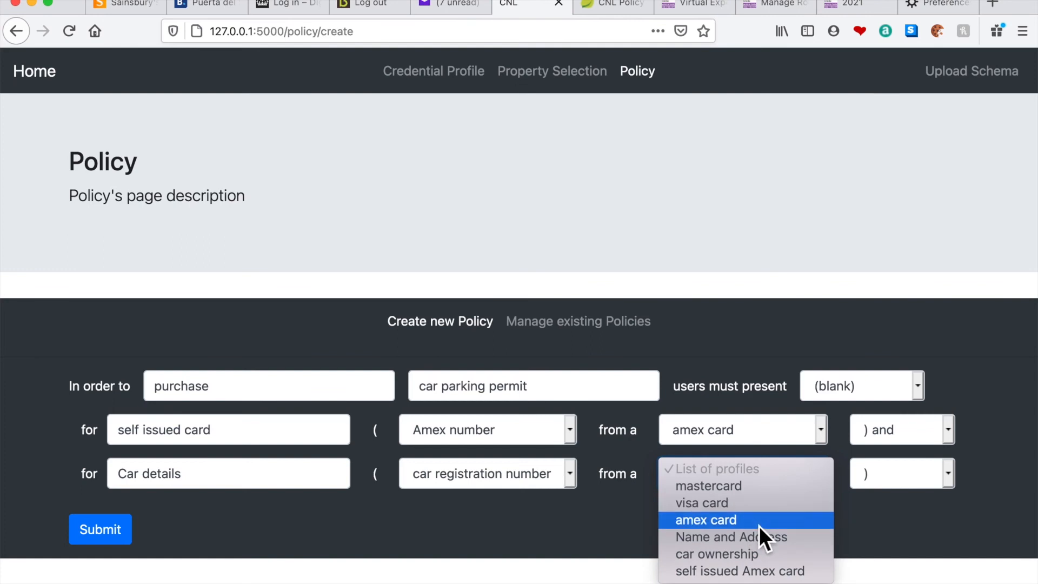
pyautogui.click(742, 554)
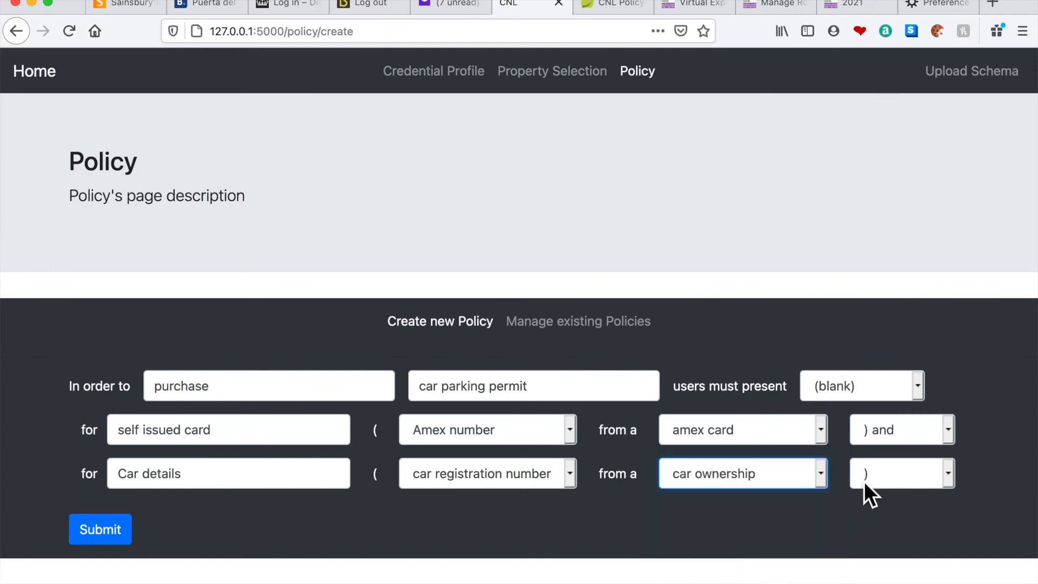
pyautogui.click(891, 475)
pyautogui.click(886, 453)
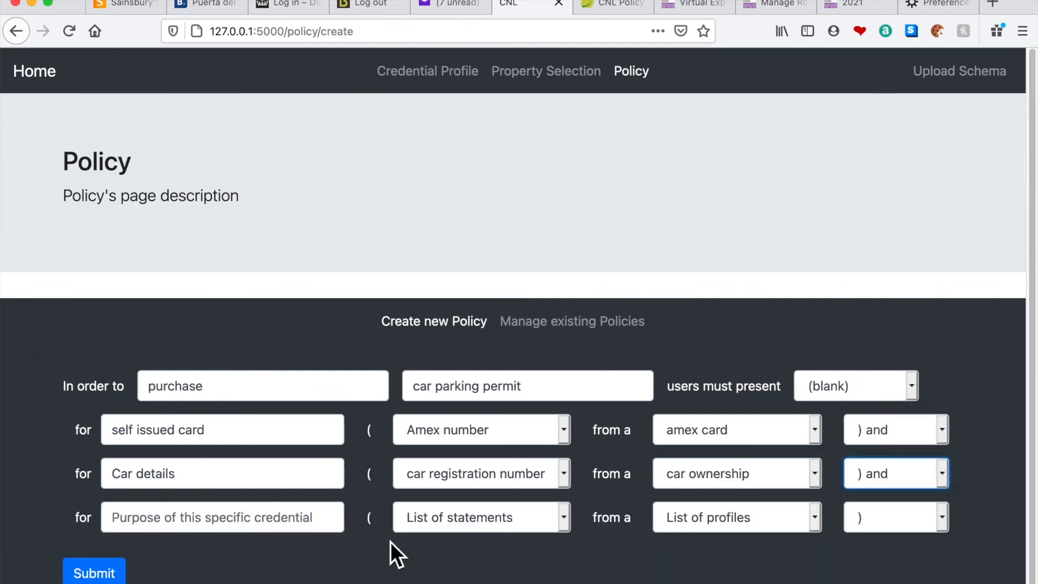
# Define the third requirement for "name andaddress" as name and address from the Name and Address profile, and submit the policy
pyautogui.click(278, 527)
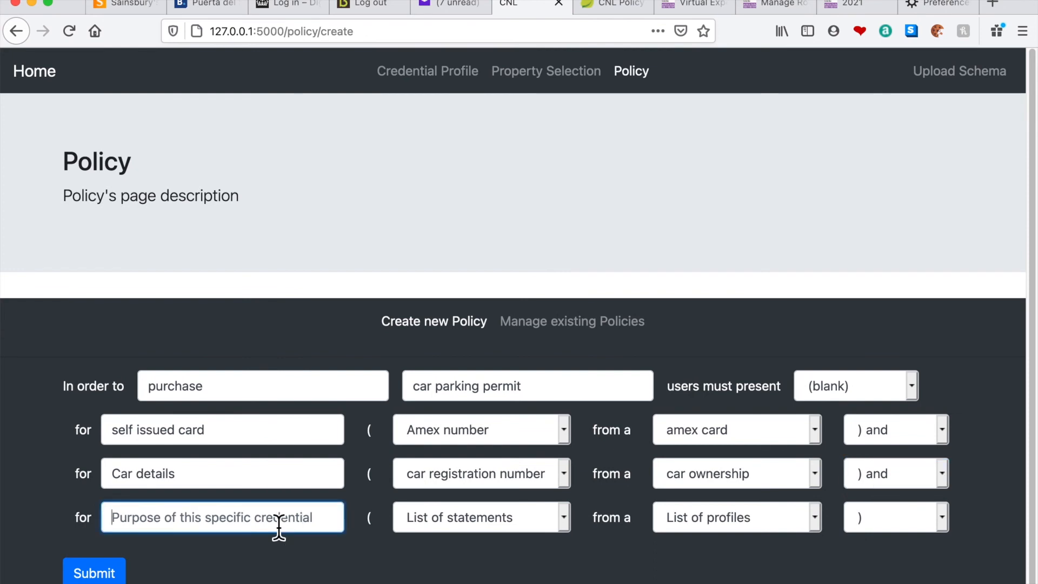
pyautogui.write('N')
pyautogui.click(232, 543)
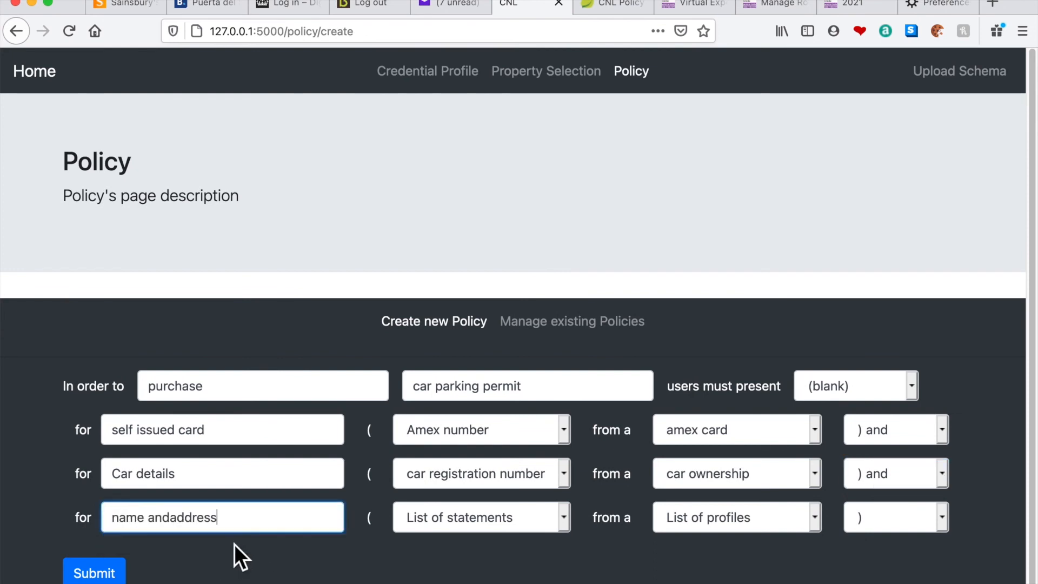
pyautogui.click(449, 514)
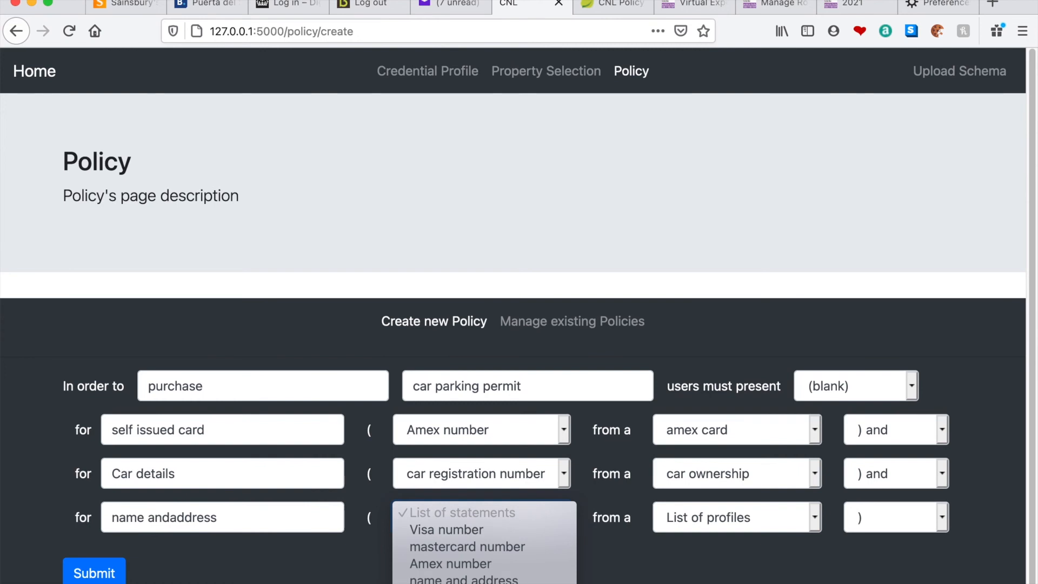
pyautogui.click(464, 579)
pyautogui.click(721, 515)
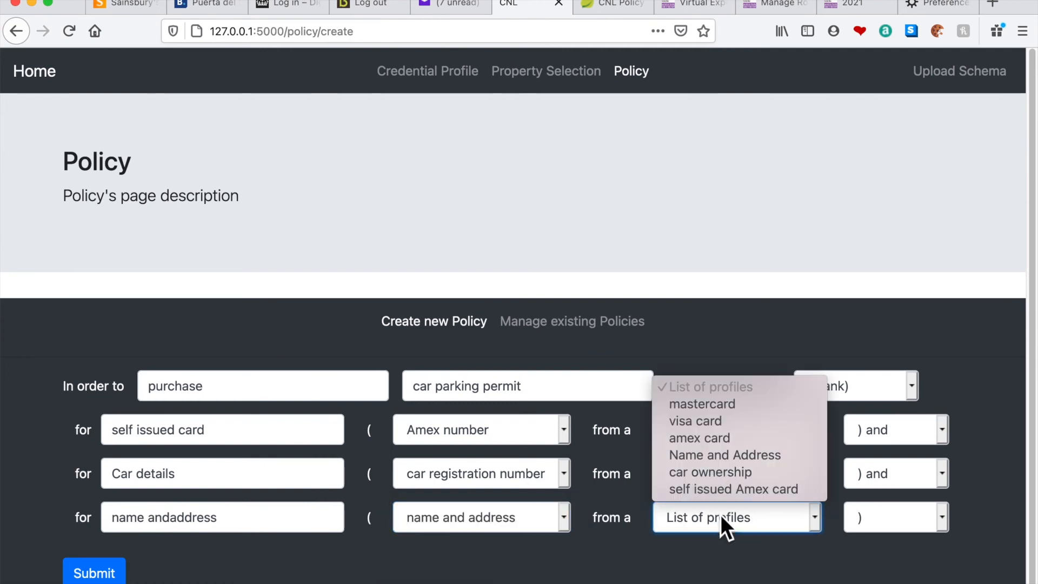
pyautogui.click(722, 454)
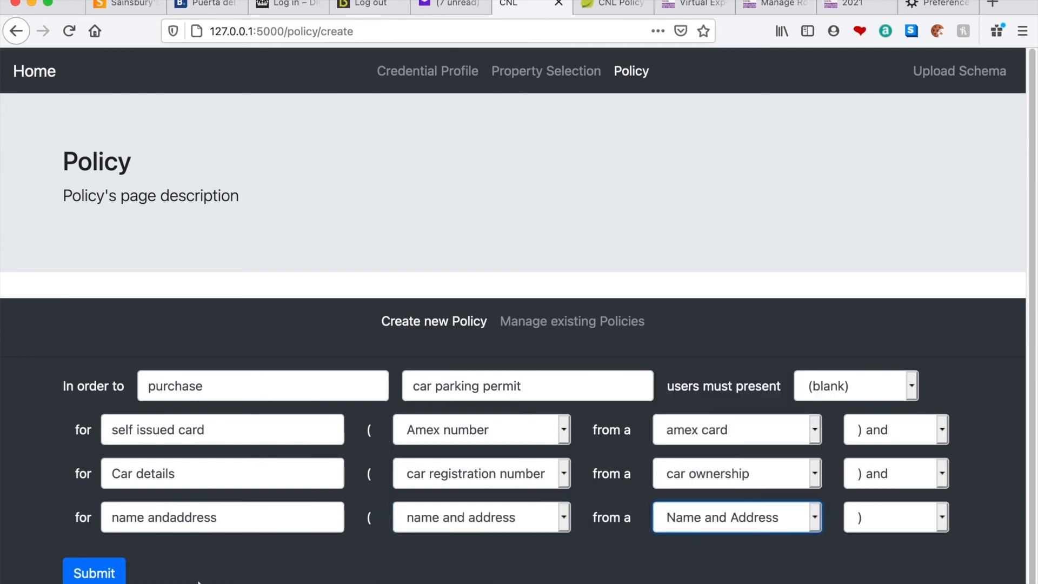
pyautogui.click(105, 577)
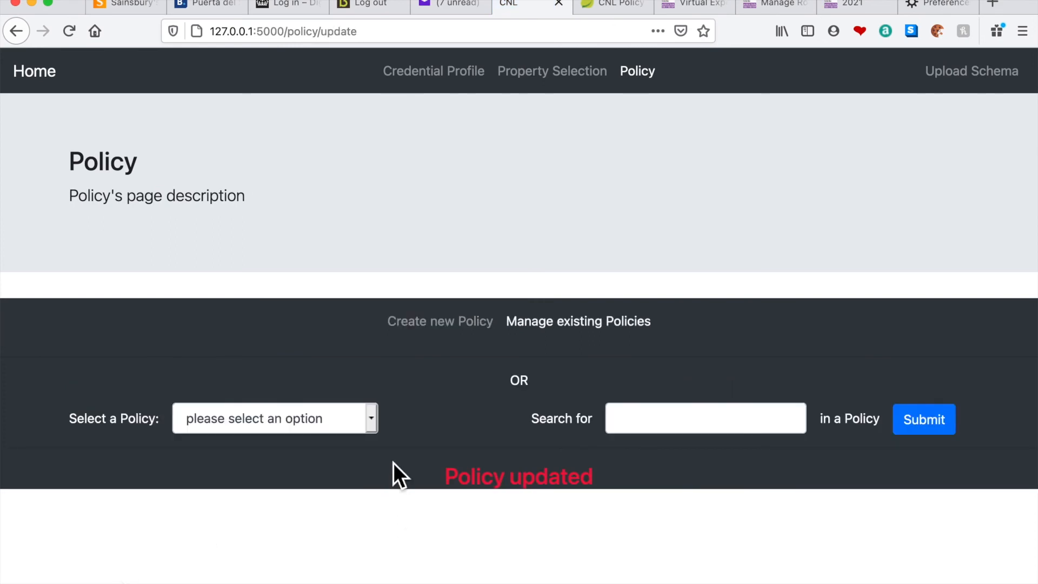
# Display the full wording of the "purchase car parking permit" policy, and switch to the Policy Converter page in Safari
pyautogui.click(376, 427)
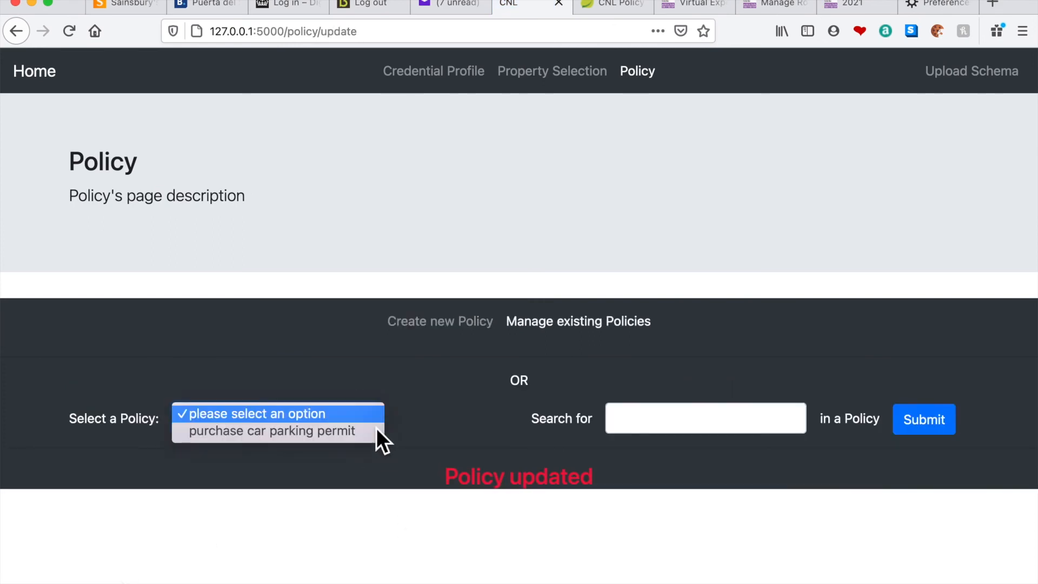
pyautogui.click(342, 432)
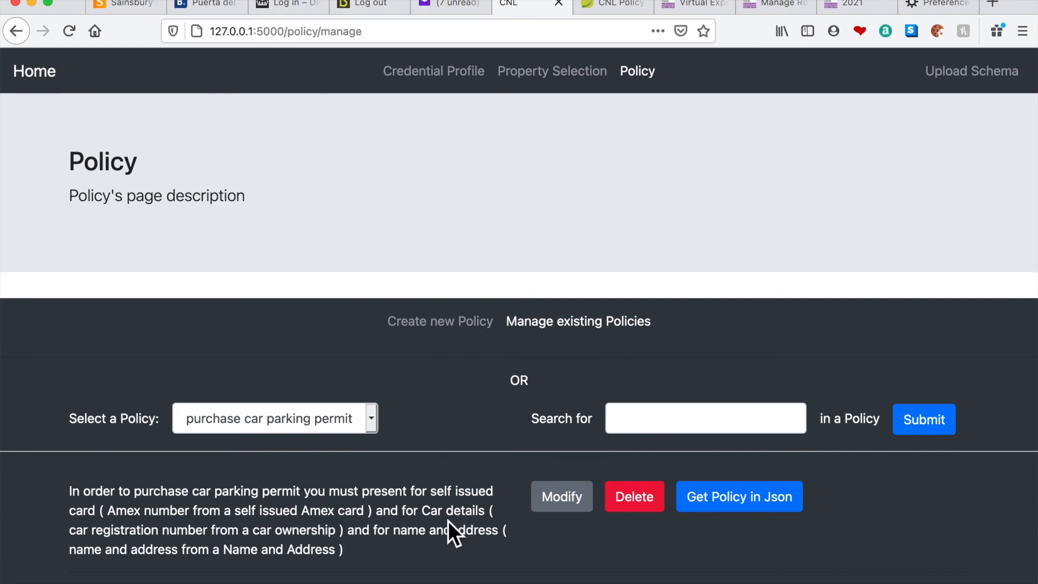
pyautogui.moveTo(868, 581)
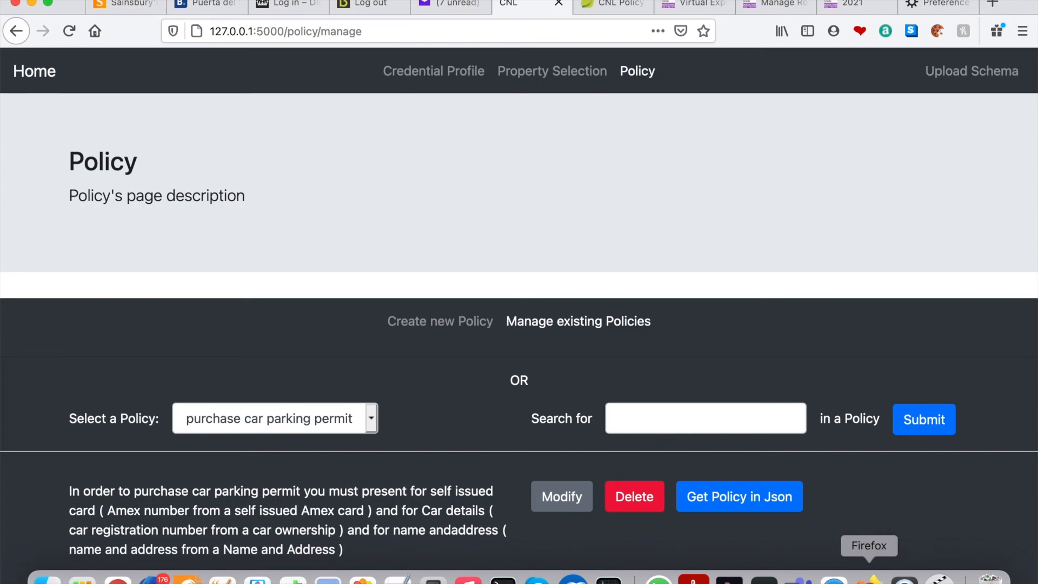
pyautogui.click(834, 582)
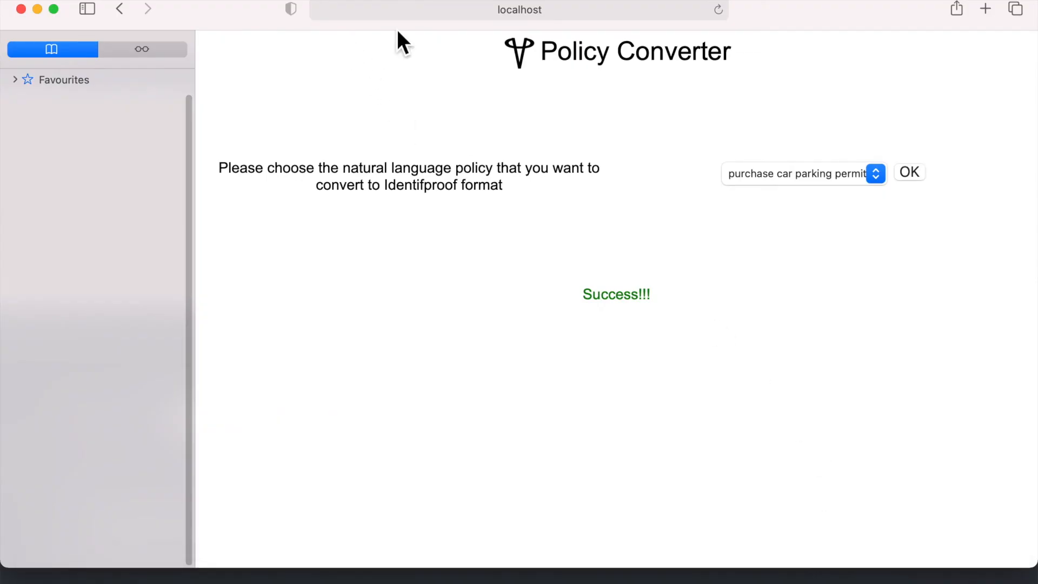
# Reload the Policy Converter page and convert the "purchase car parking permit" policy to Identiproof format
pyautogui.click(725, 13)
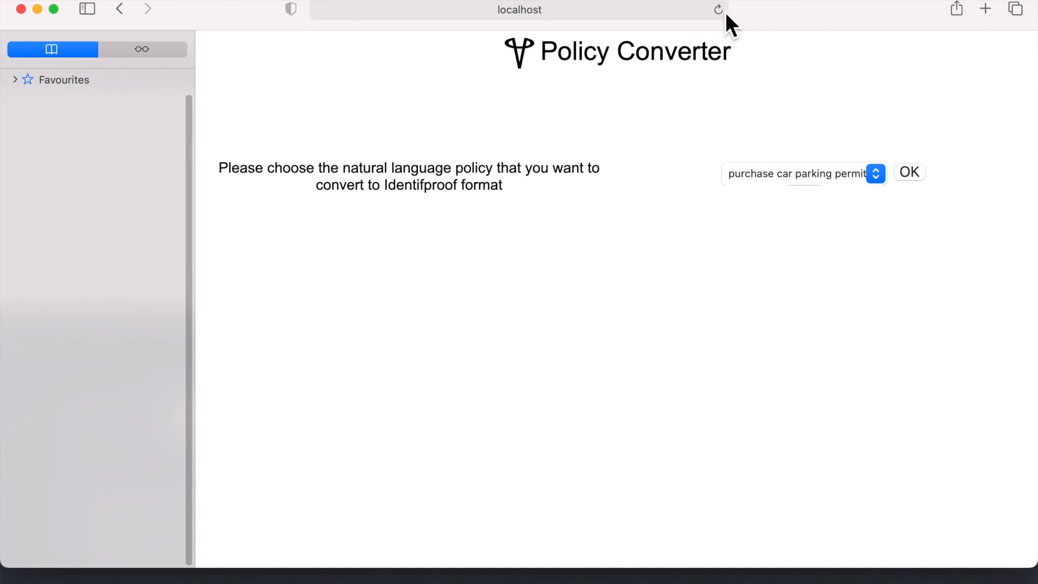
pyautogui.click(918, 177)
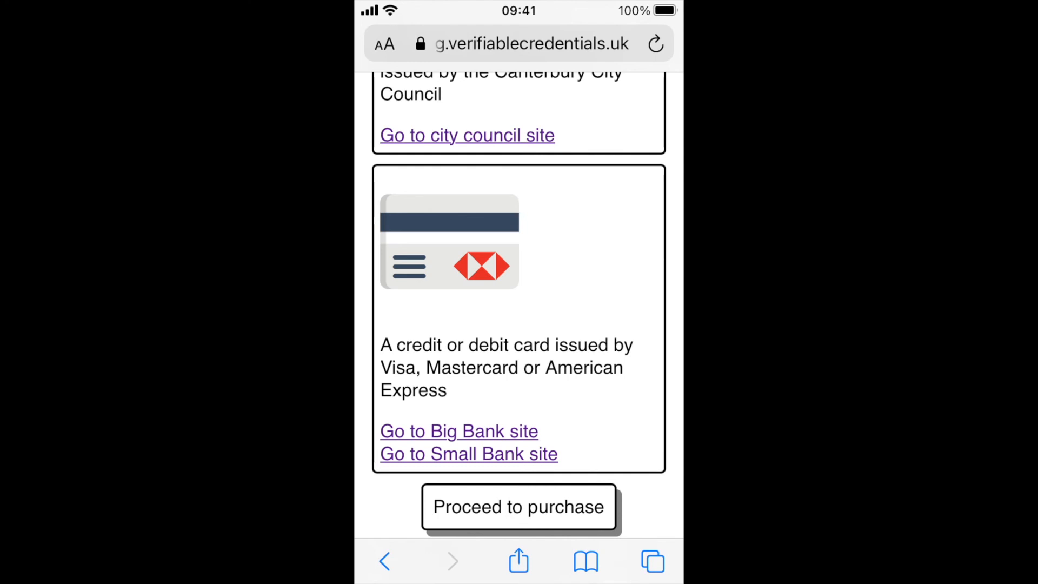
# Proceed to purchase on the car parking site on the phone, switch to VCWallet, and opt to choose new cards
pyautogui.click(519, 506)
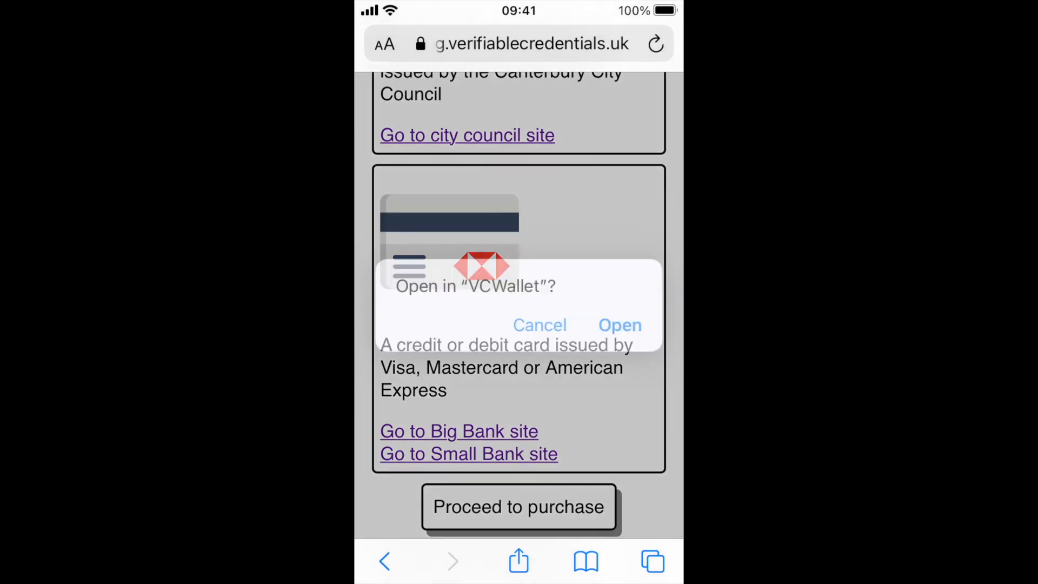
pyautogui.click(621, 325)
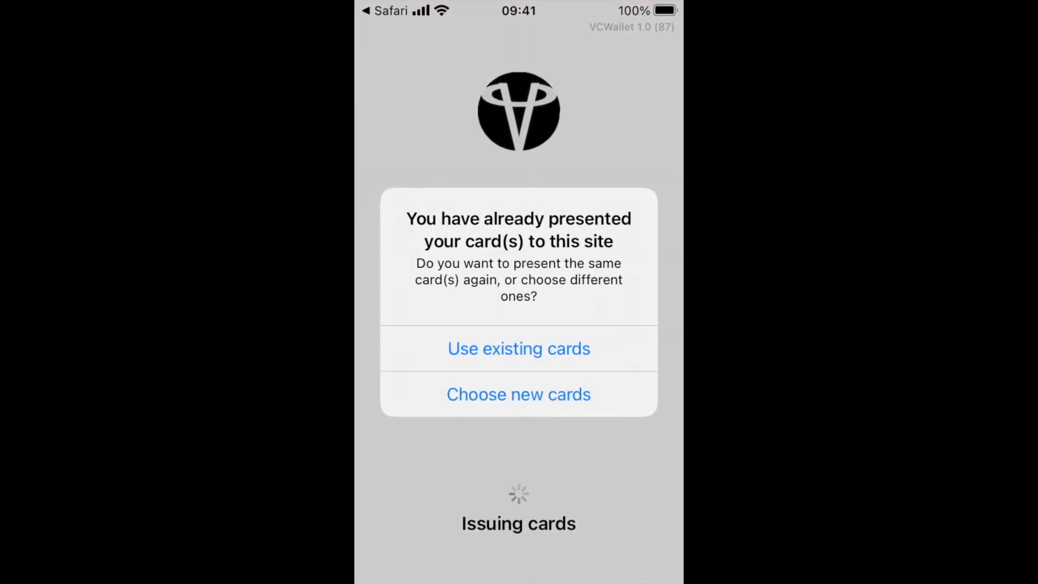
pyautogui.click(519, 395)
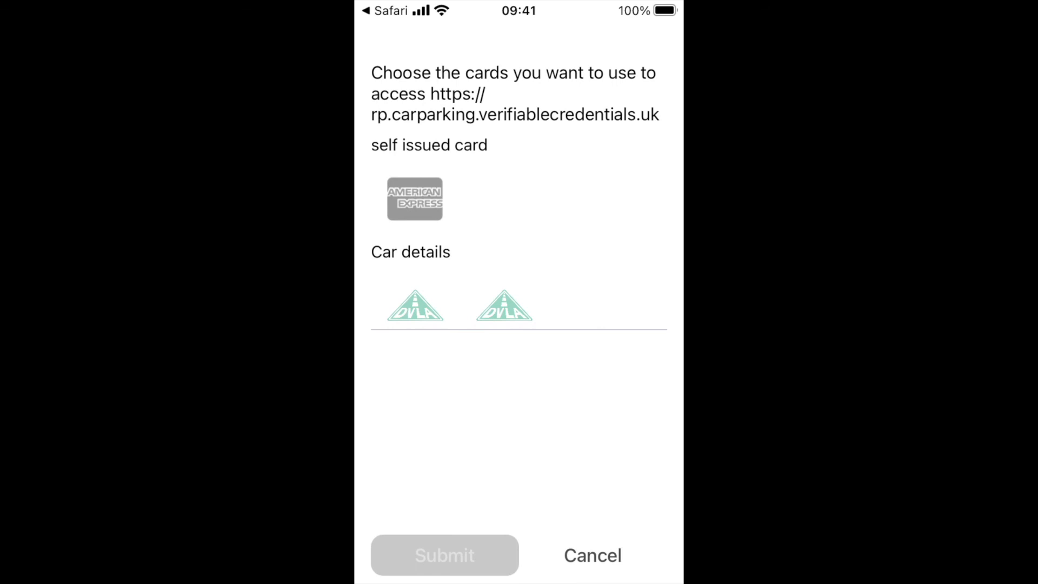
# Select the American Express card, the first DVLA card and the Canterbury City Council card, submit them, and review the parking permit details
pyautogui.click(415, 199)
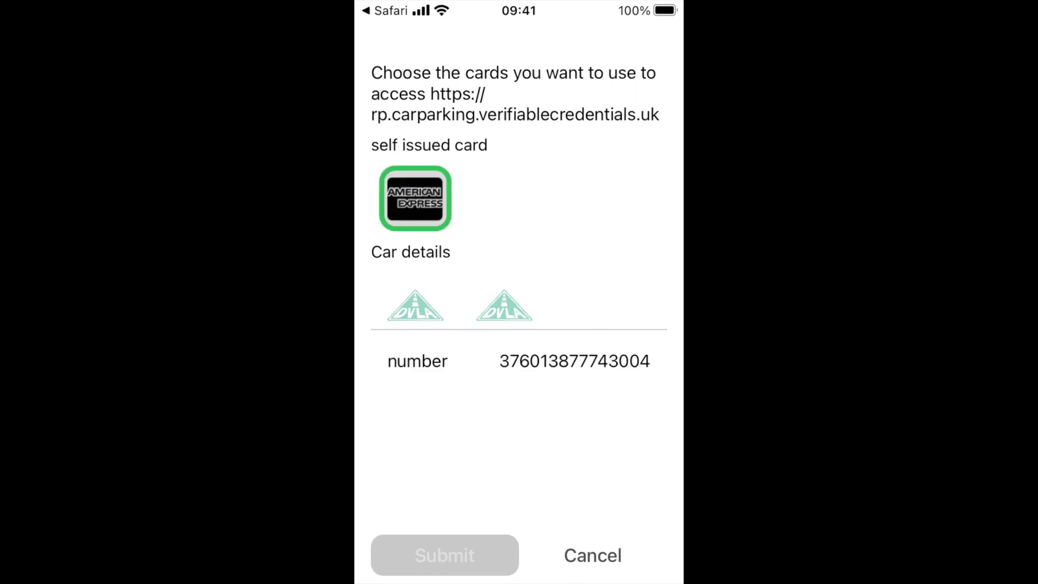
pyautogui.click(415, 302)
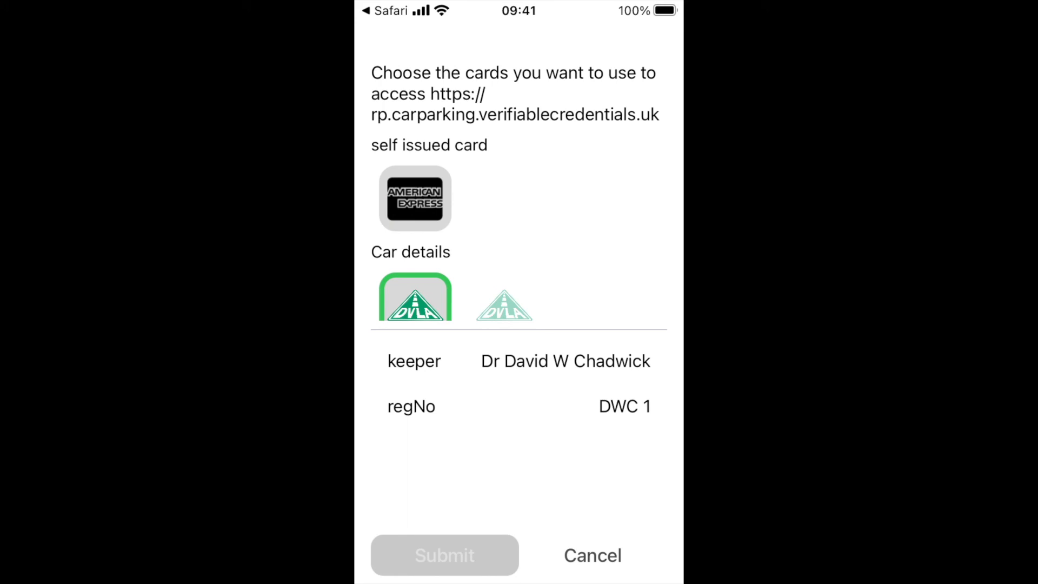
pyautogui.scroll(-3, 519, 227)
pyautogui.click(415, 262)
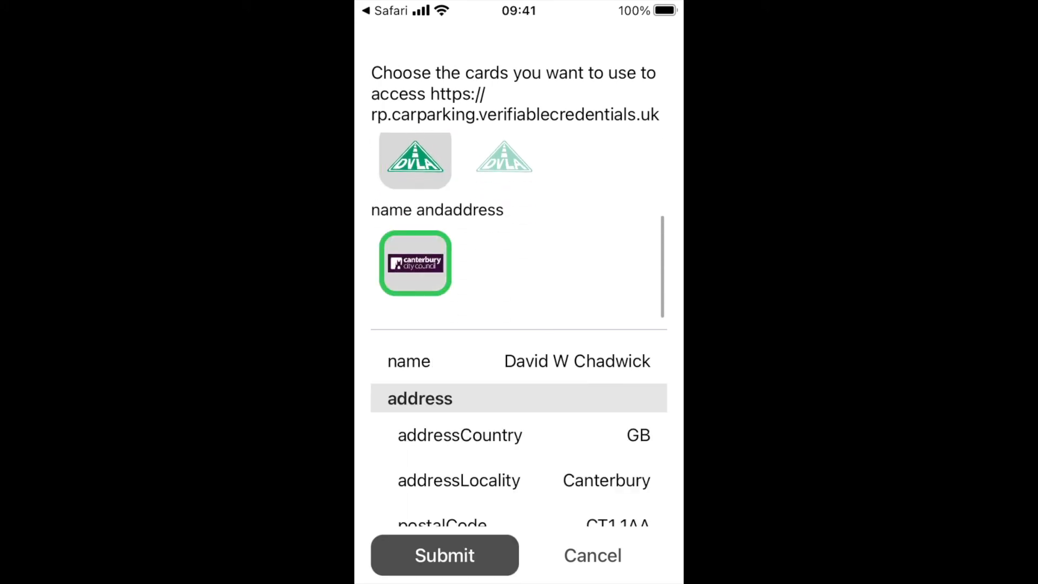
pyautogui.click(444, 555)
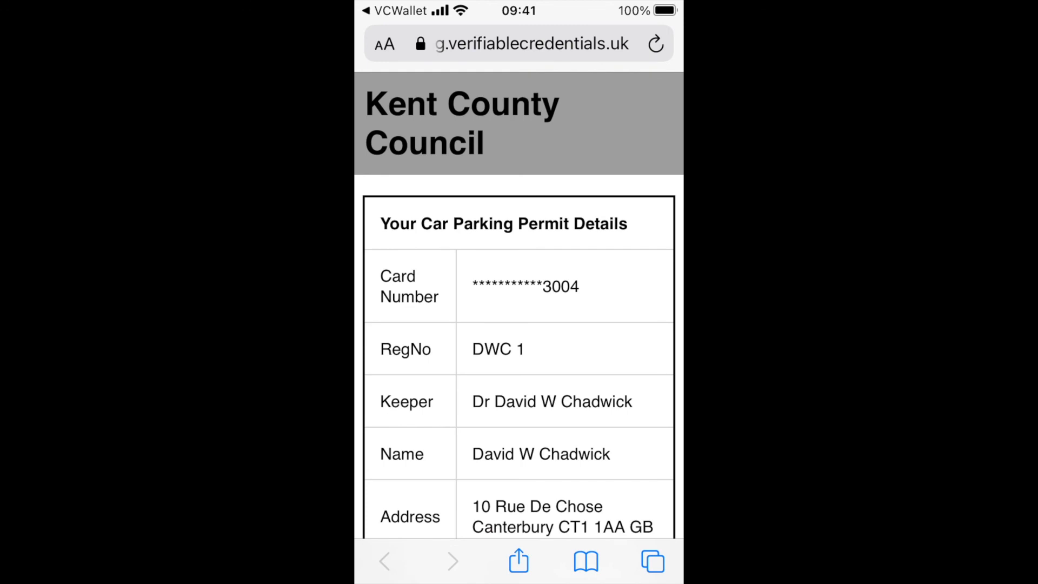
pyautogui.scroll(-3, 519, 324)
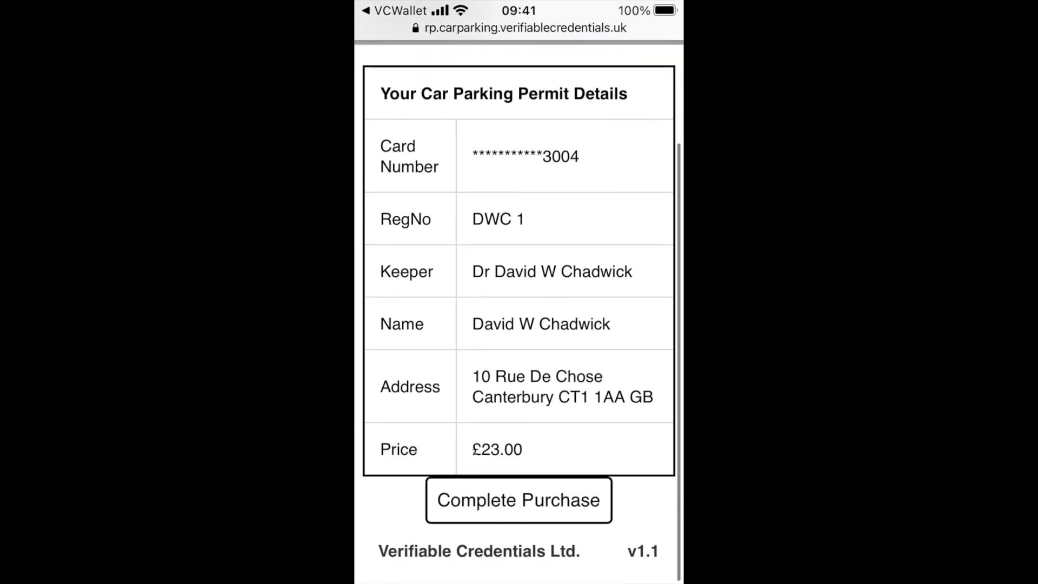